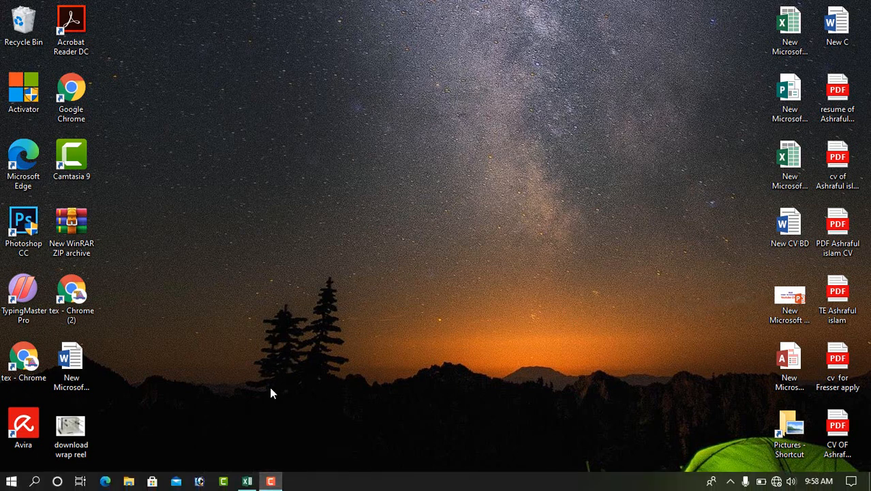
Switch to the open blank workbook in Excel
{"action": "left_click", "coordinate": [248, 481]}
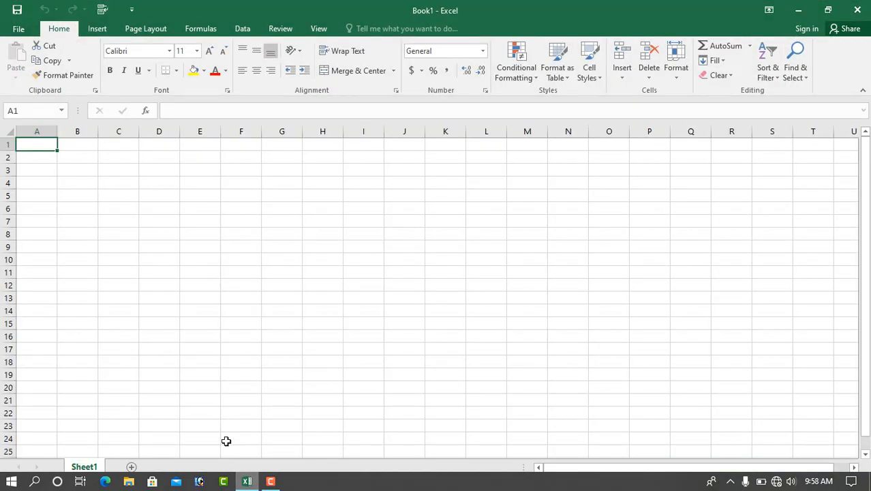
{"action": "left_click", "coordinate": [288, 185]}
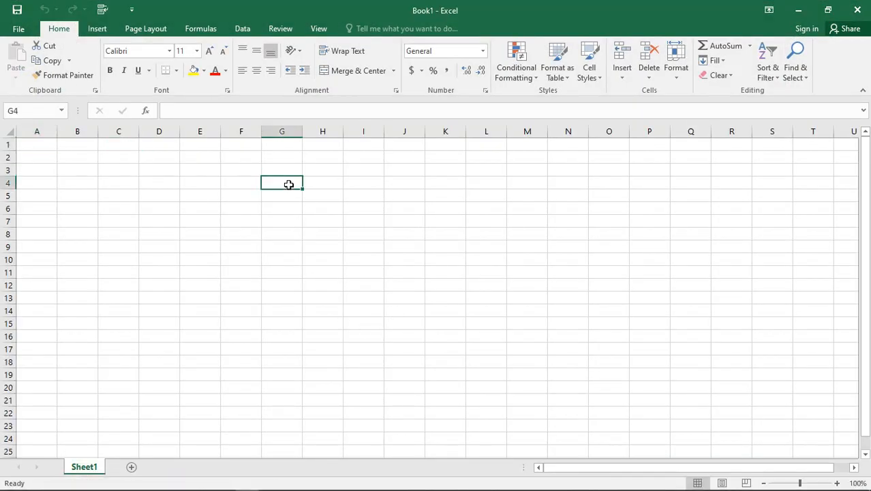
{"action": "left_click", "coordinate": [245, 275]}
{"action": "left_click", "coordinate": [387, 275]}
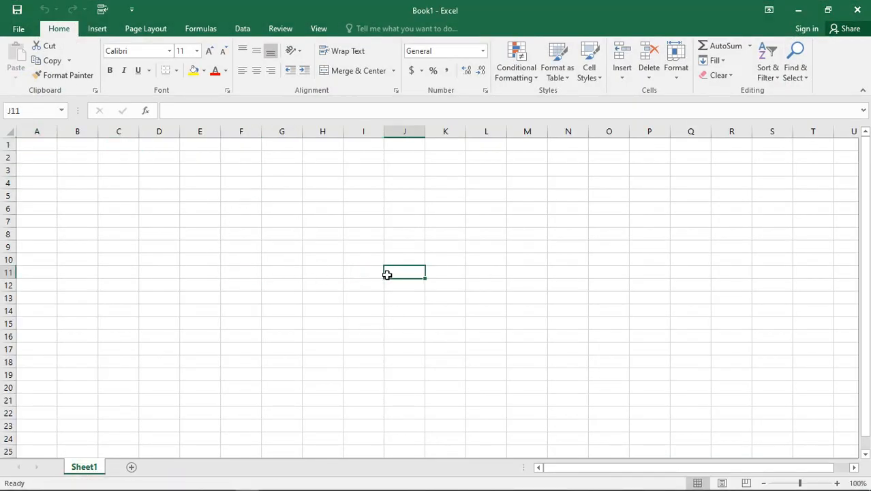
{"action": "left_click", "coordinate": [359, 220]}
{"action": "left_click", "coordinate": [262, 206]}
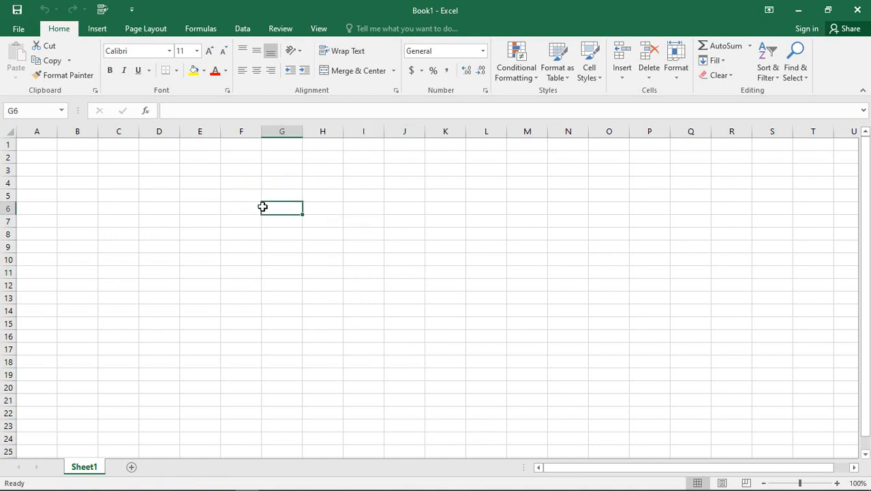
{"action": "left_click", "coordinate": [227, 219]}
{"action": "left_click", "coordinate": [370, 220]}
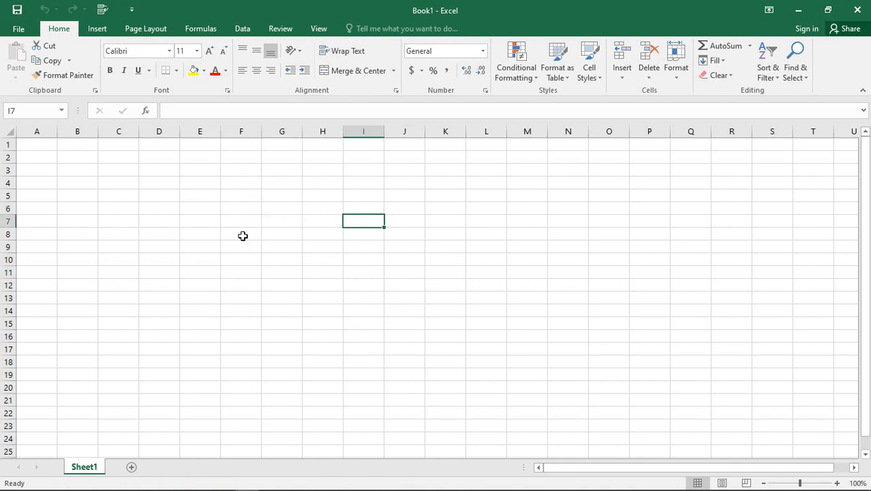
{"action": "left_click", "coordinate": [227, 208]}
{"action": "left_click", "coordinate": [362, 218]}
Merge and center the cell range D4:I11 into one large cell
{"action": "left_click_drag", "start_coordinate": [156, 183], "coordinate": [375, 272]}
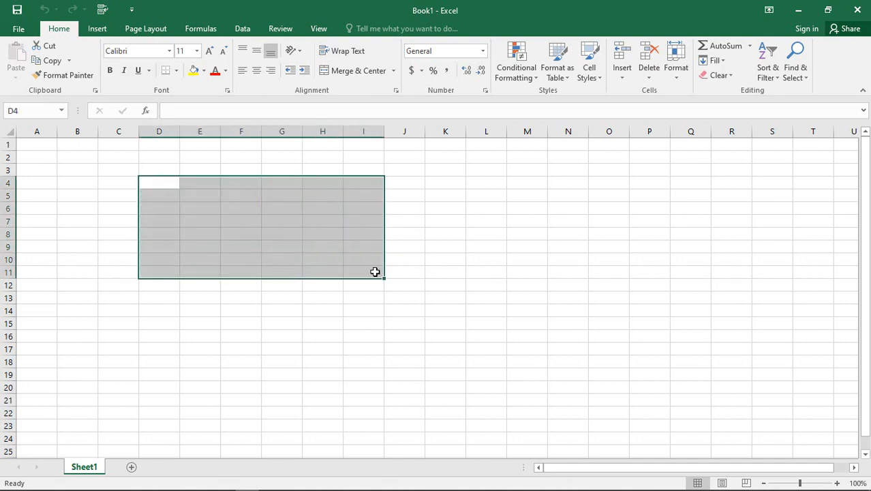
{"action": "left_click", "coordinate": [353, 75]}
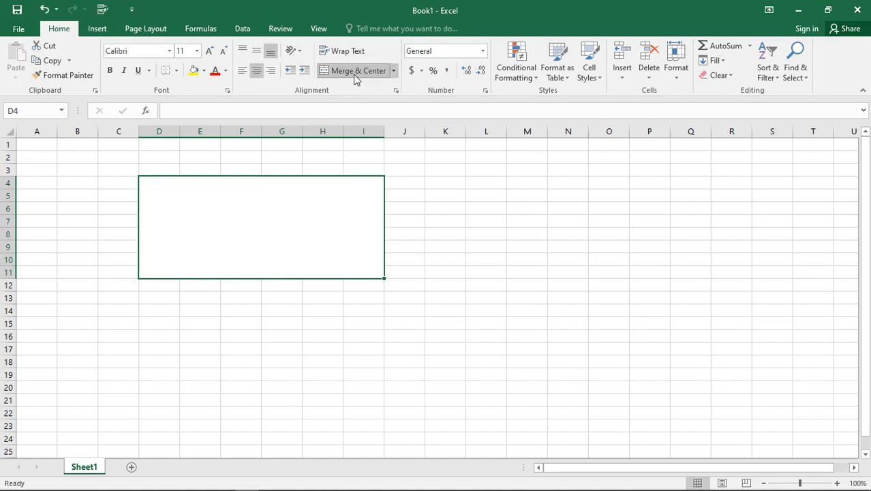
{"action": "left_click", "coordinate": [346, 324]}
{"action": "left_click", "coordinate": [280, 224]}
Draw a right block arrow about 3.12" wide and 1.24" high in the merged cell D4:I11 and shift it slightly upward
{"action": "left_click", "coordinate": [102, 33]}
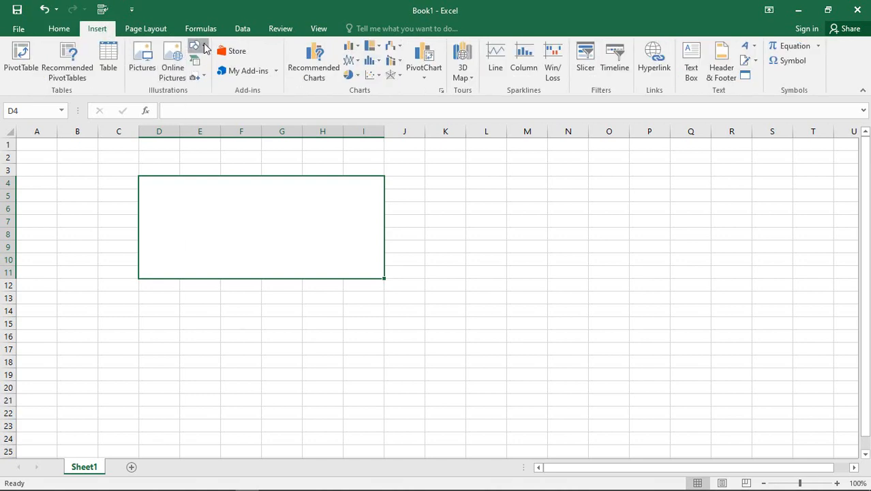
{"action": "left_click", "coordinate": [199, 48]}
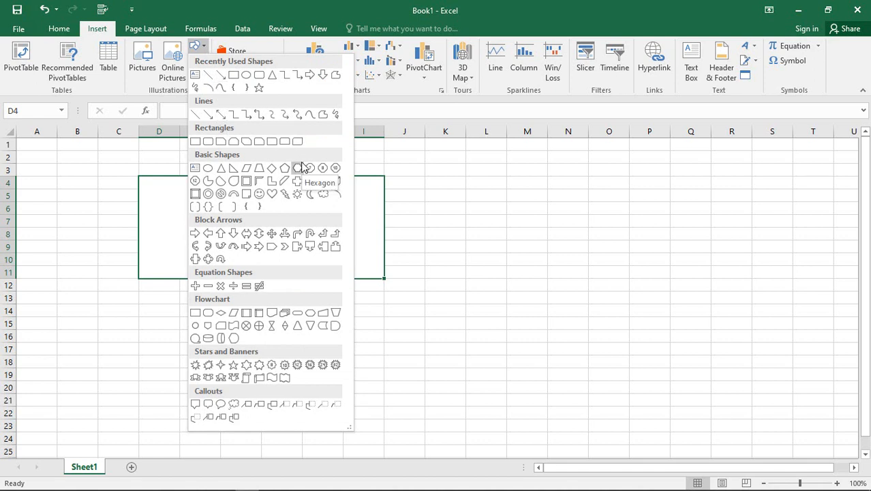
{"action": "left_click", "coordinate": [196, 234]}
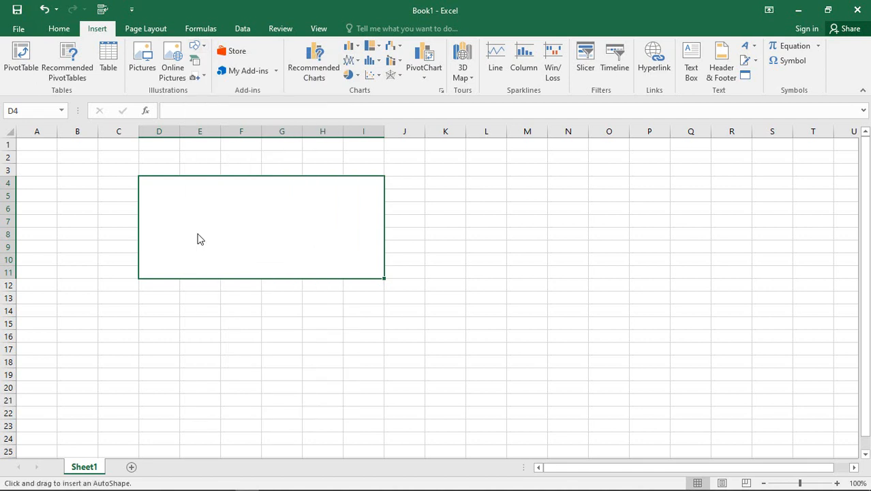
{"action": "left_click_drag", "start_coordinate": [163, 201], "coordinate": [354, 277]}
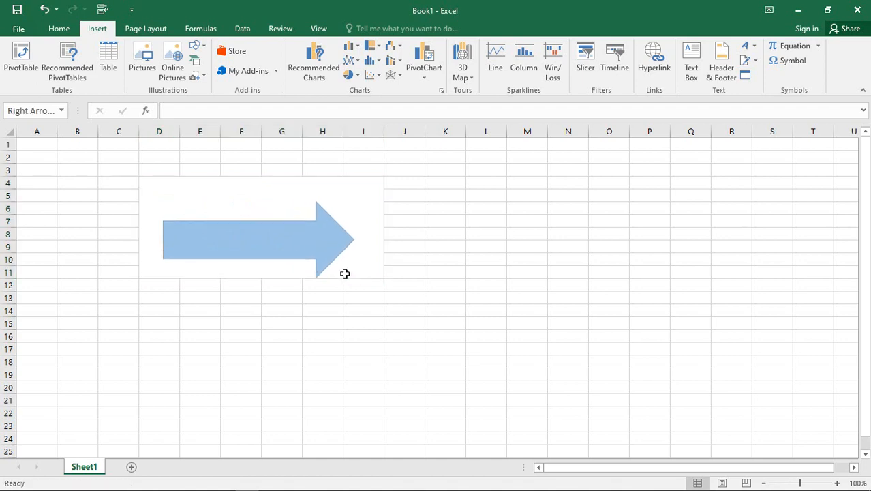
{"action": "left_click_drag", "start_coordinate": [256, 242], "coordinate": [257, 232]}
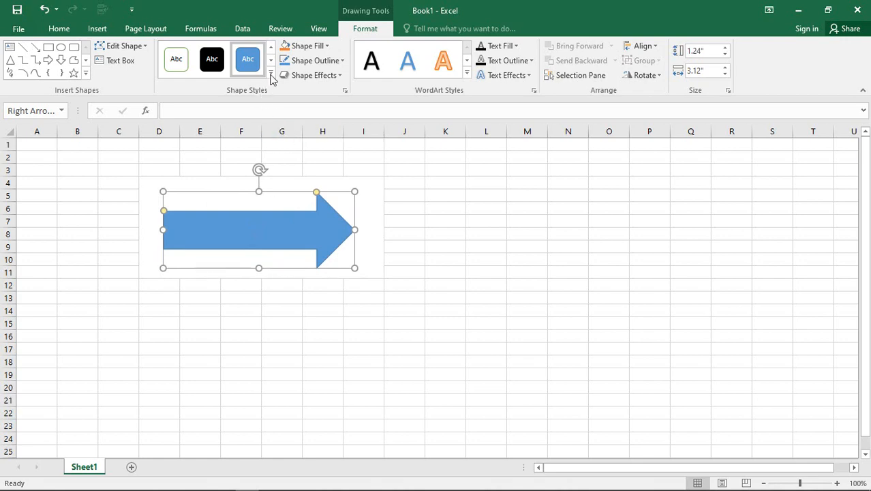
Fill the right arrow with the standard red color
{"action": "left_click", "coordinate": [328, 45]}
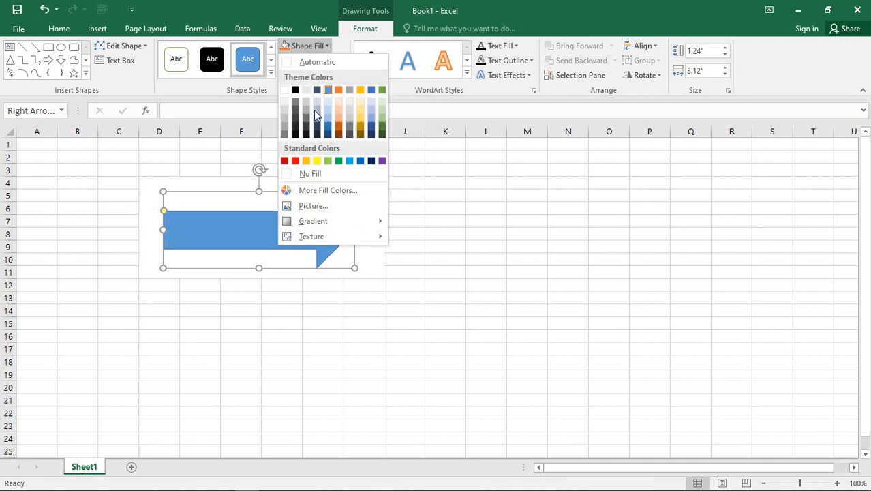
{"action": "left_click", "coordinate": [295, 162]}
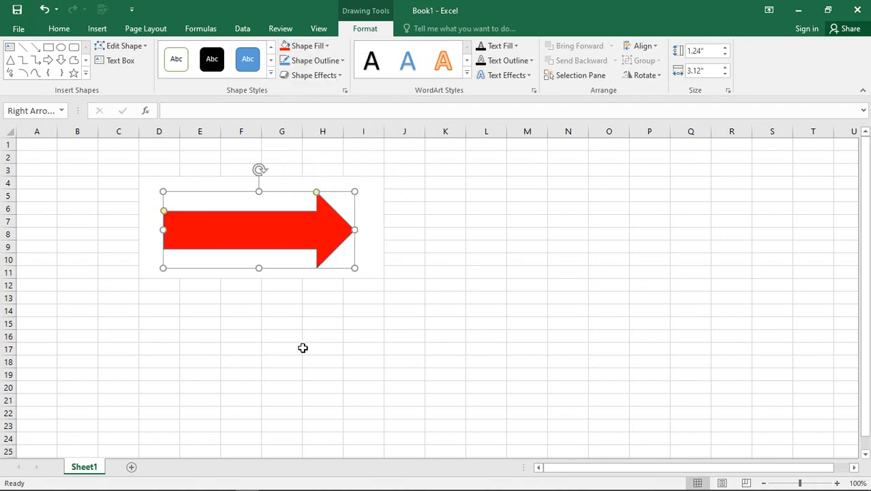
{"action": "left_click", "coordinate": [199, 362]}
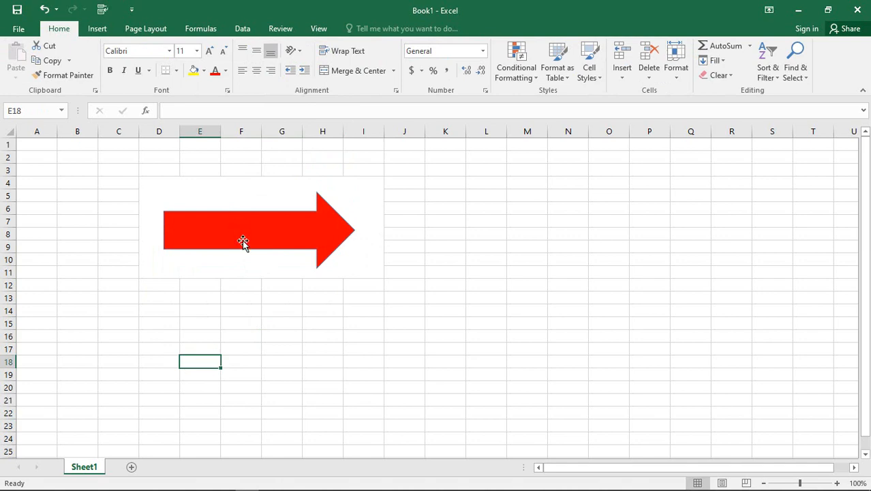
Move the red arrow slightly up and to the left within its merged cell
{"action": "left_click", "coordinate": [243, 237]}
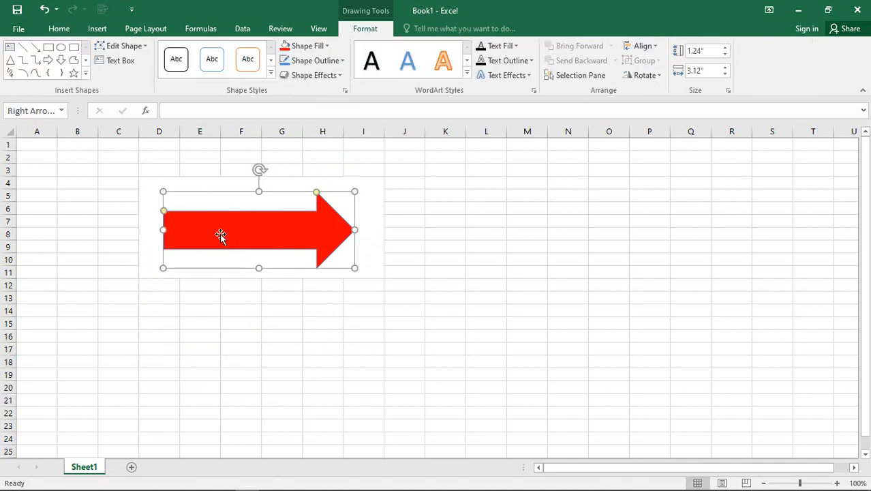
{"action": "left_click_drag", "start_coordinate": [221, 235], "coordinate": [205, 229]}
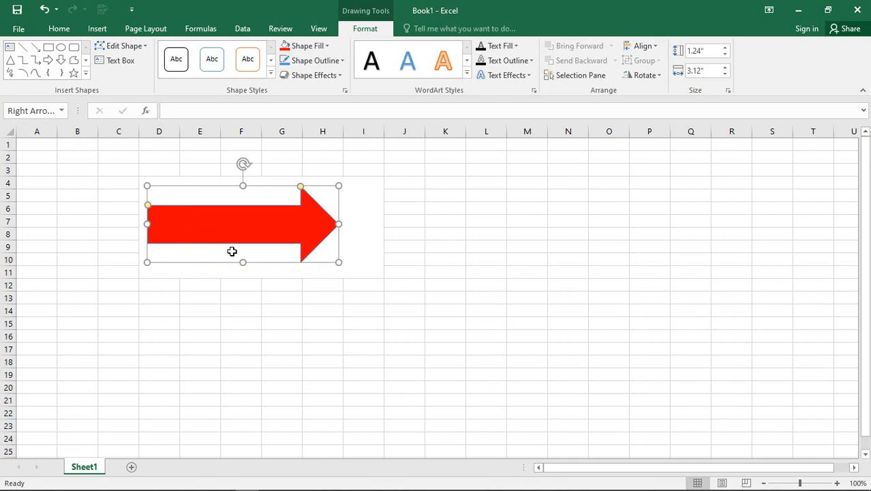
{"action": "left_click", "coordinate": [236, 334]}
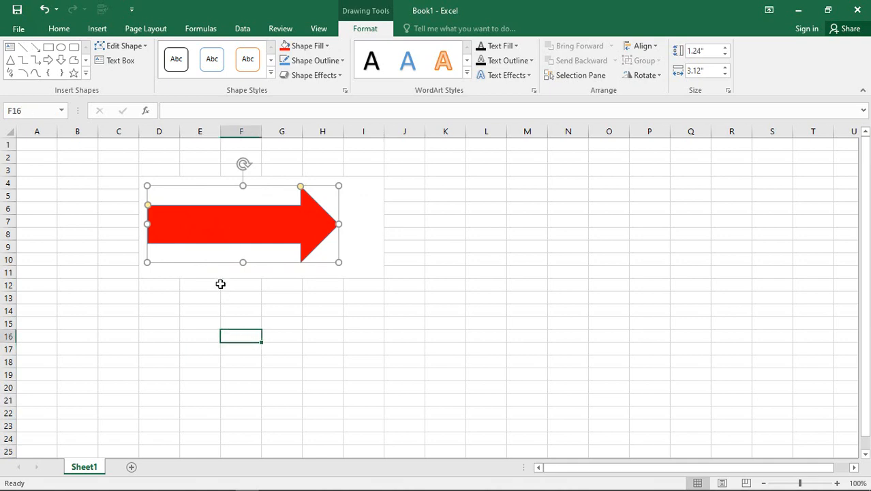
Add the text "Link click" to the red right arrow, with several spaces between the two words
{"action": "left_click", "coordinate": [206, 227]}
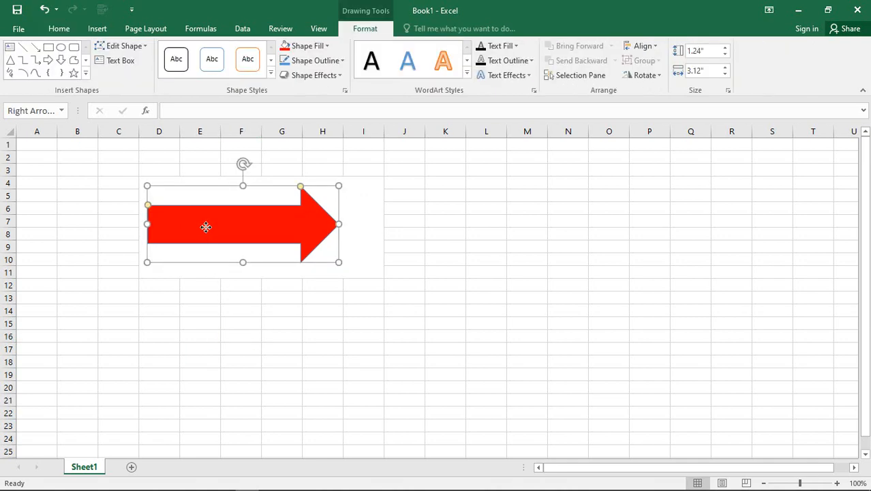
{"action": "type", "text": "L"}
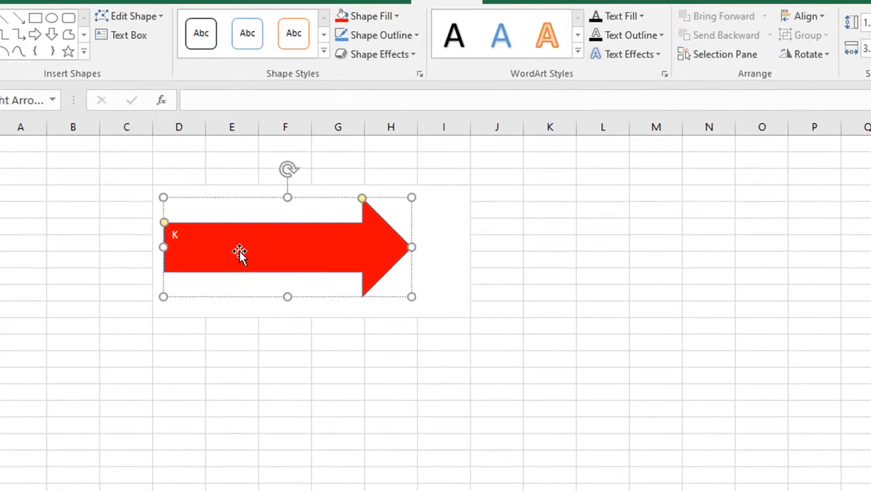
{"action": "type", "text": "ink"}
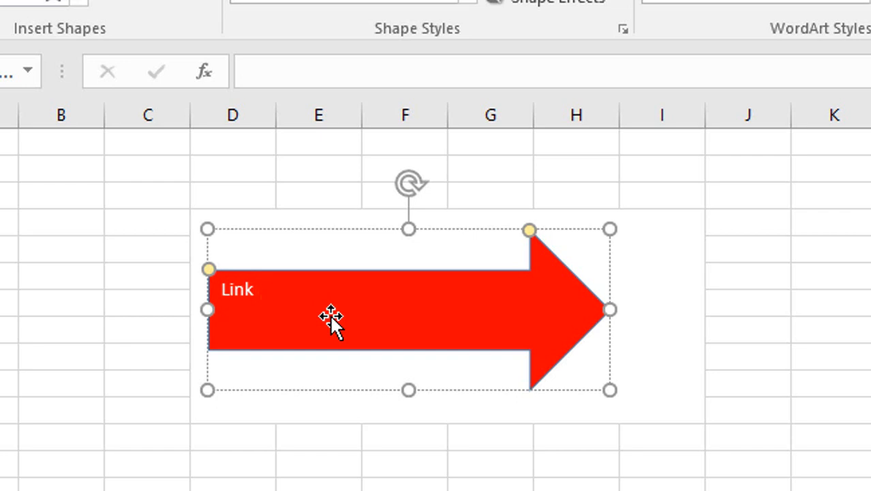
{"action": "key", "text": "BackSpace"}
{"action": "key", "text": "BackSpace"}
{"action": "key", "text": "BackSpace"}
{"action": "key", "text": "BackSpace"}
{"action": "type", "text": "click"}
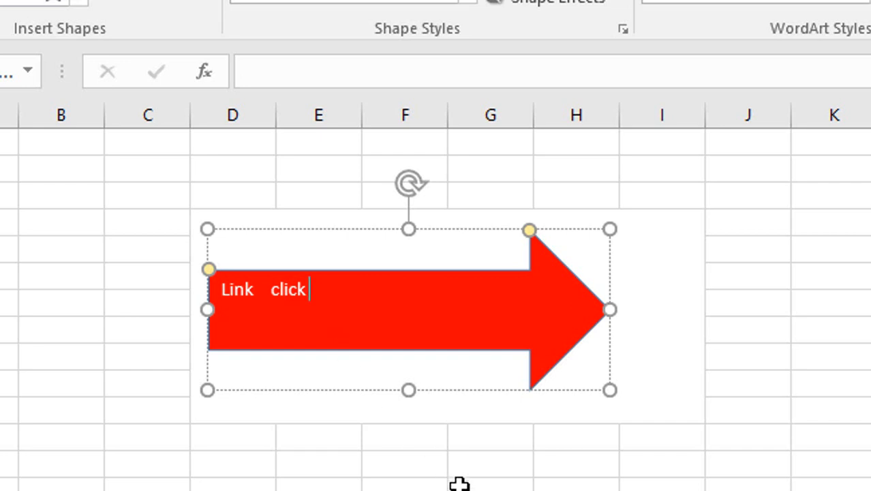
{"action": "left_click", "coordinate": [374, 488]}
{"action": "left_click", "coordinate": [334, 291]}
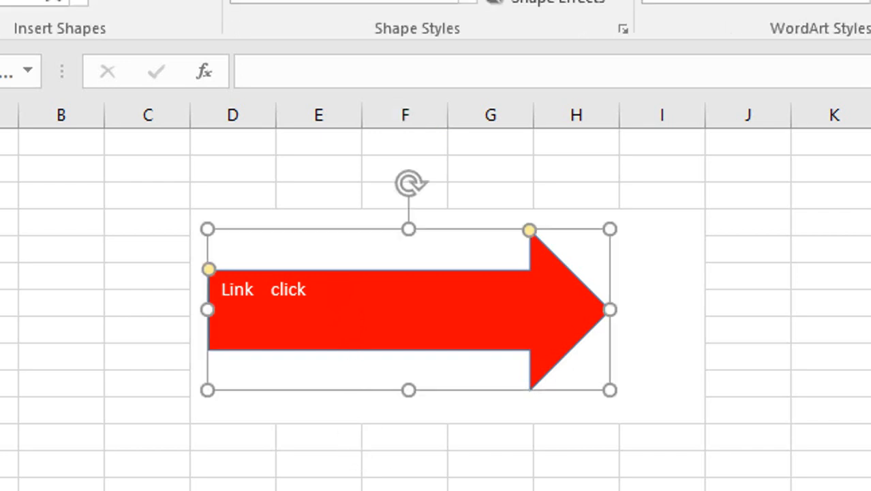
{"action": "left_click", "coordinate": [319, 489]}
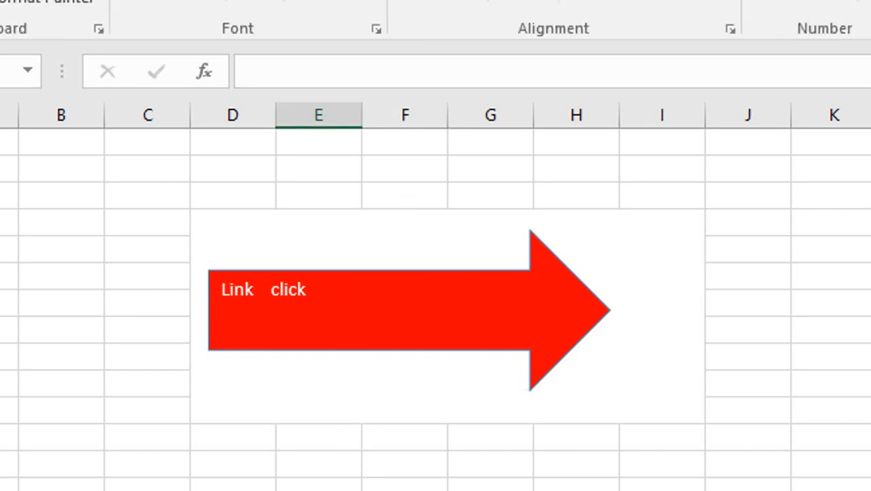
Merge and center the cell range D16:I23 below the red arrow
{"action": "left_click_drag", "start_coordinate": [194, 303], "coordinate": [633, 405]}
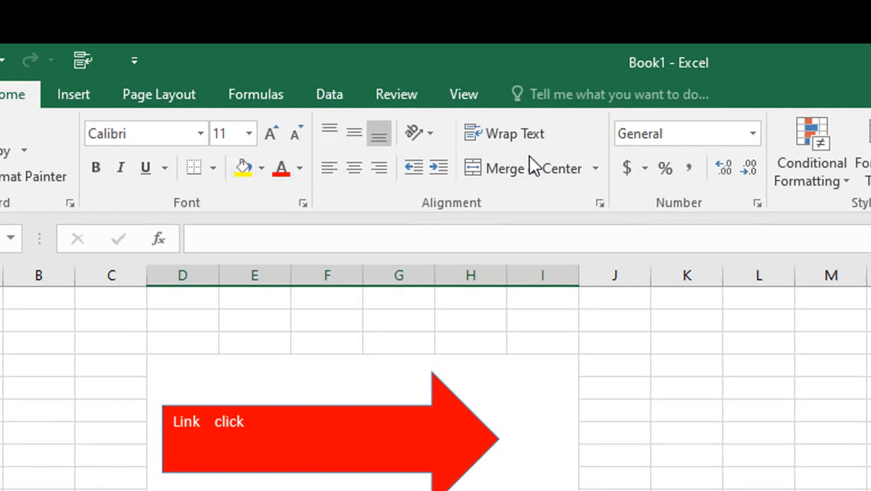
{"action": "left_click", "coordinate": [545, 170]}
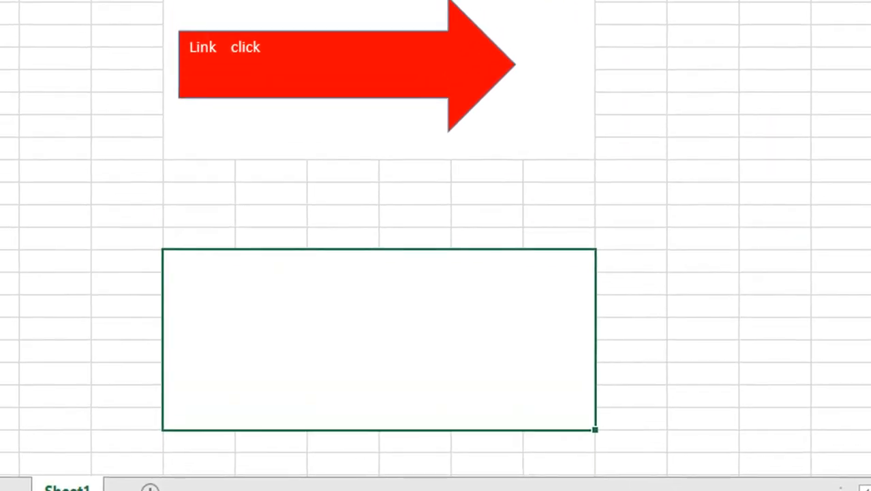
Draw a left block arrow in the merged cell D16:I23 and shift it slightly upward to fit inside
{"action": "left_click", "coordinate": [170, 19]}
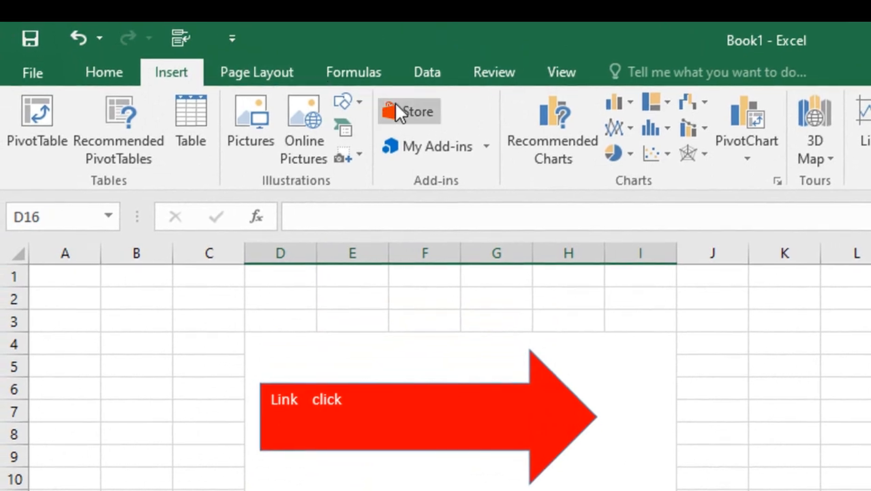
{"action": "left_click", "coordinate": [355, 105]}
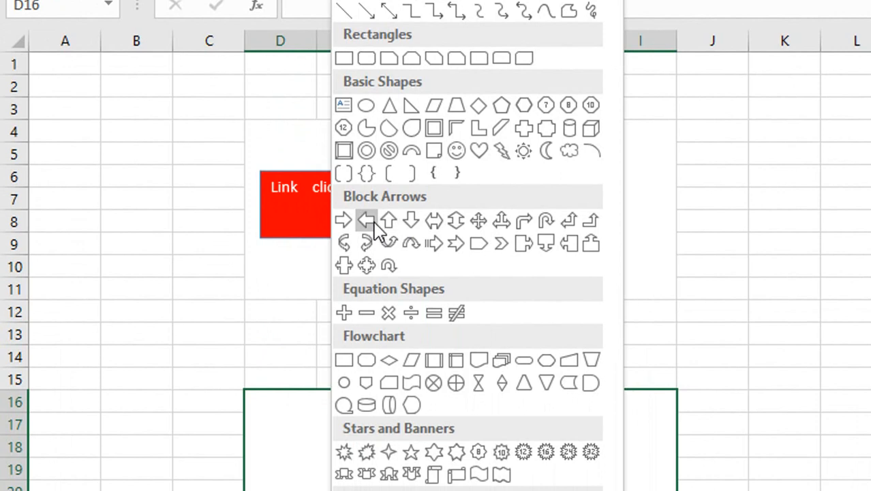
{"action": "left_click", "coordinate": [374, 224]}
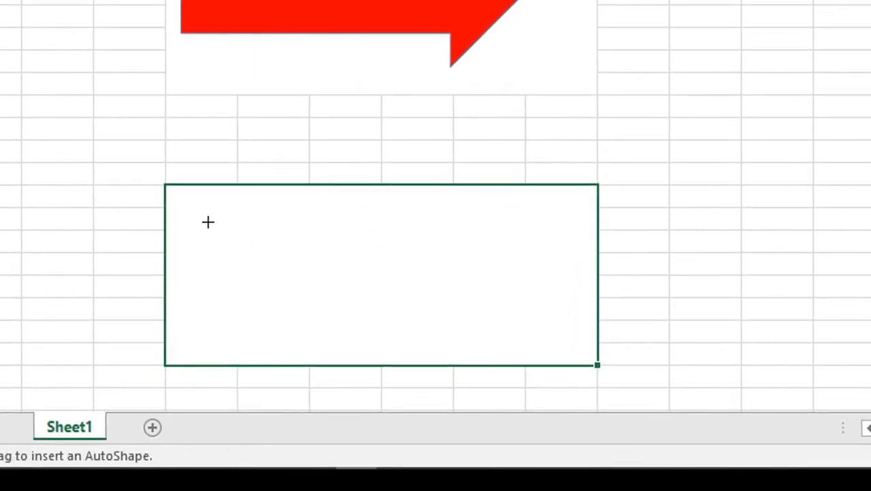
{"action": "left_click_drag", "start_coordinate": [202, 219], "coordinate": [543, 364]}
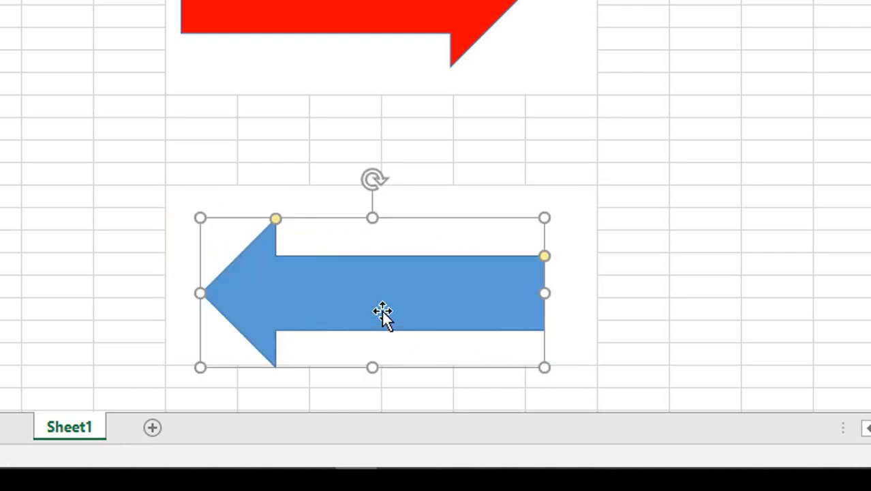
{"action": "left_click_drag", "start_coordinate": [382, 315], "coordinate": [382, 297]}
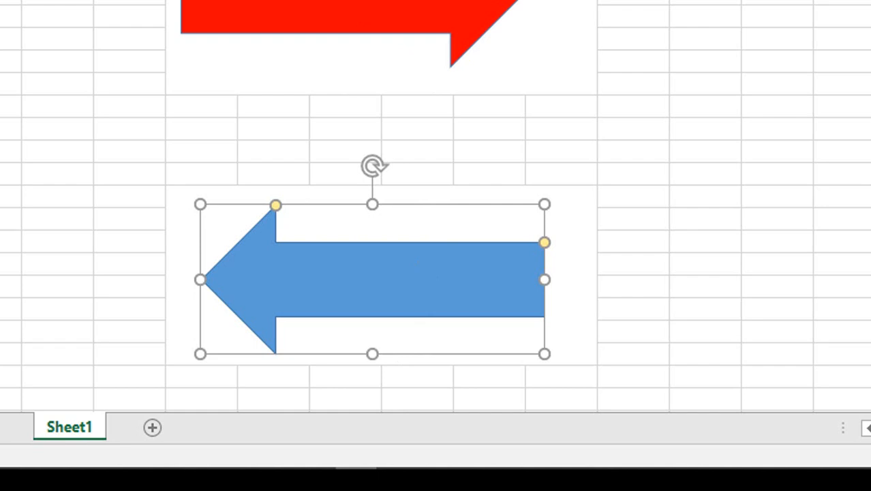
Fill the left arrow with the standard blue color
{"action": "left_click", "coordinate": [242, 99]}
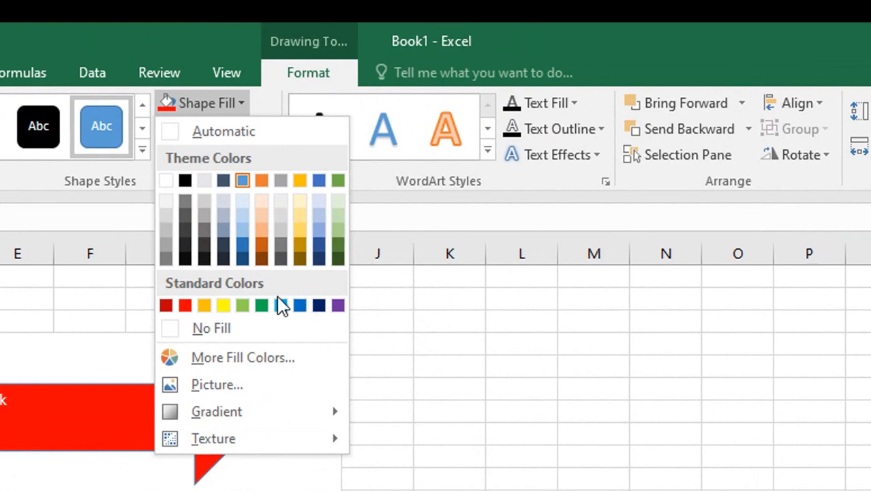
{"action": "left_click", "coordinate": [299, 308]}
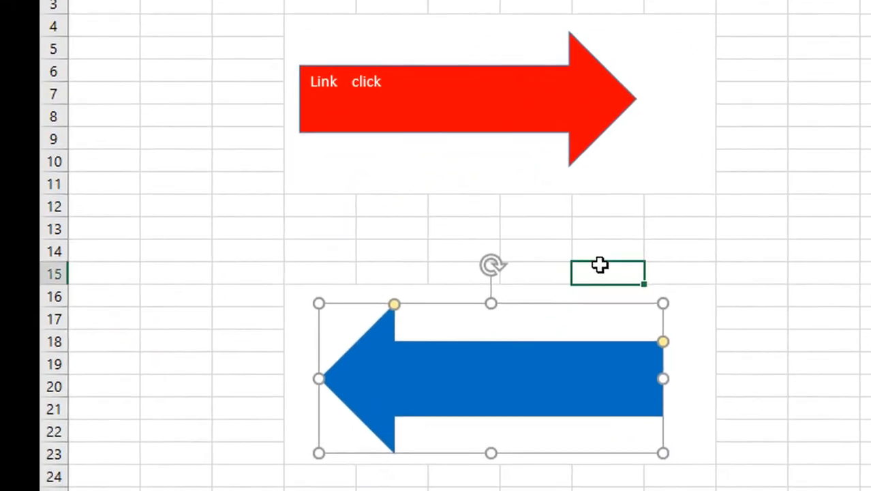
{"action": "left_click", "coordinate": [600, 266]}
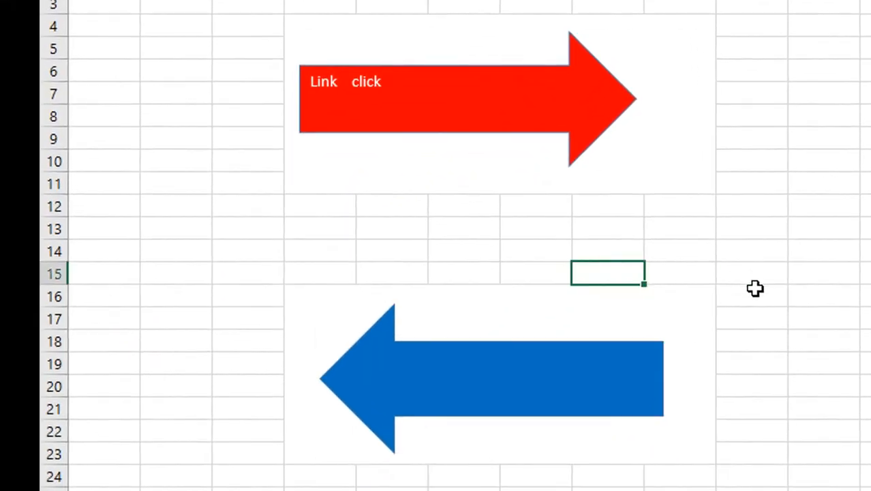
Add the text "Tex ash" to the blue left arrow
{"action": "left_click", "coordinate": [557, 384]}
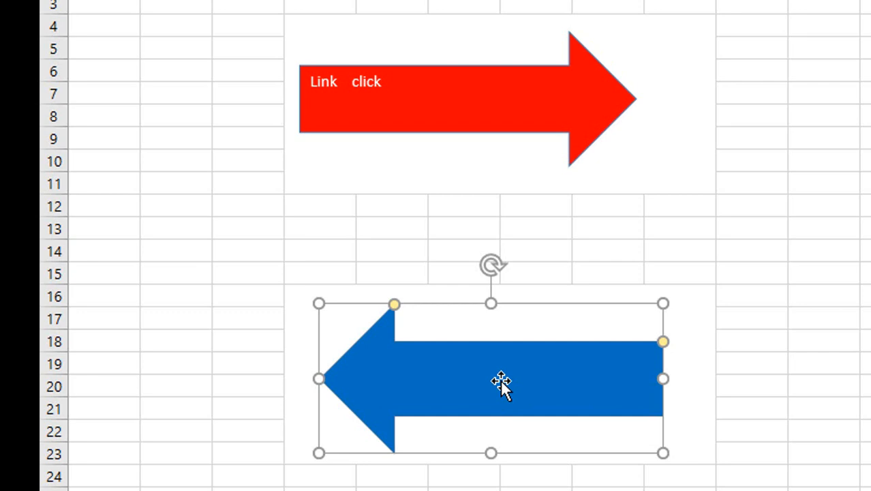
{"action": "type", "text": "Tex ash"}
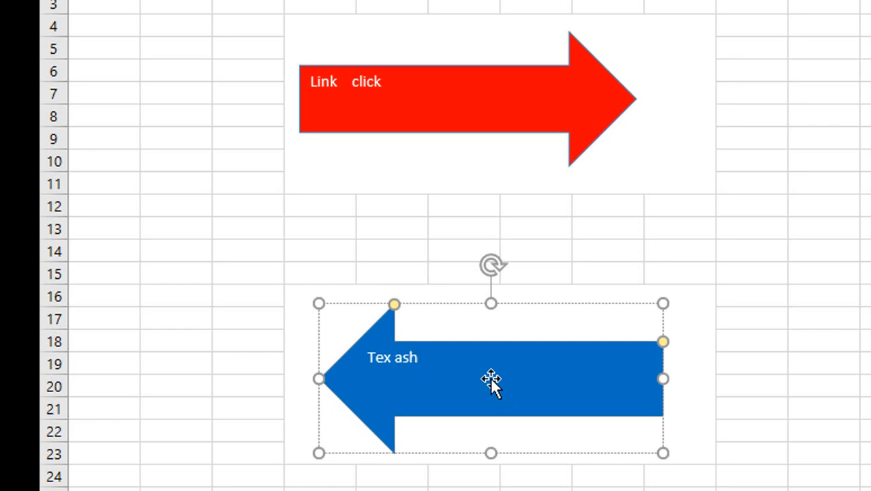
{"action": "left_click", "coordinate": [763, 466]}
Shift the text labels of the blue and red arrows toward the middle of each shape with leading spaces
{"action": "left_click", "coordinate": [417, 359]}
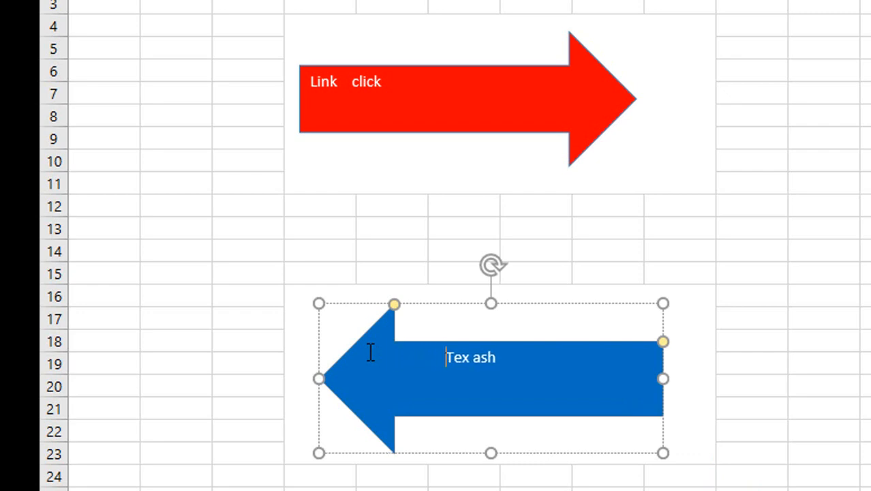
{"action": "left_click", "coordinate": [324, 75]}
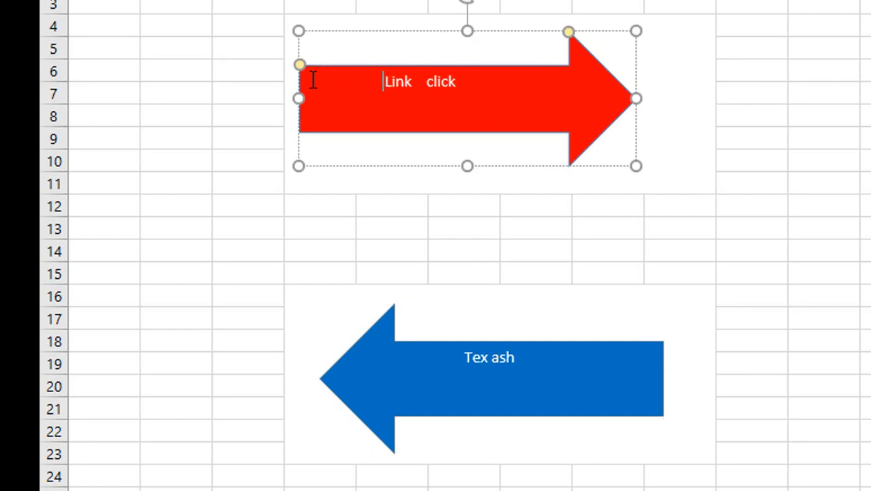
{"action": "left_click", "coordinate": [725, 327]}
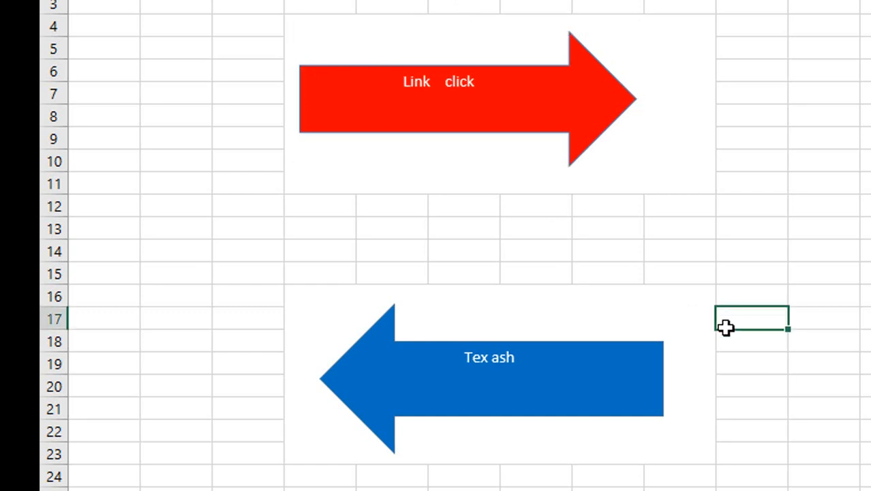
Open the Insert Hyperlink dialog for the red right arrow
{"action": "left_click", "coordinate": [481, 77]}
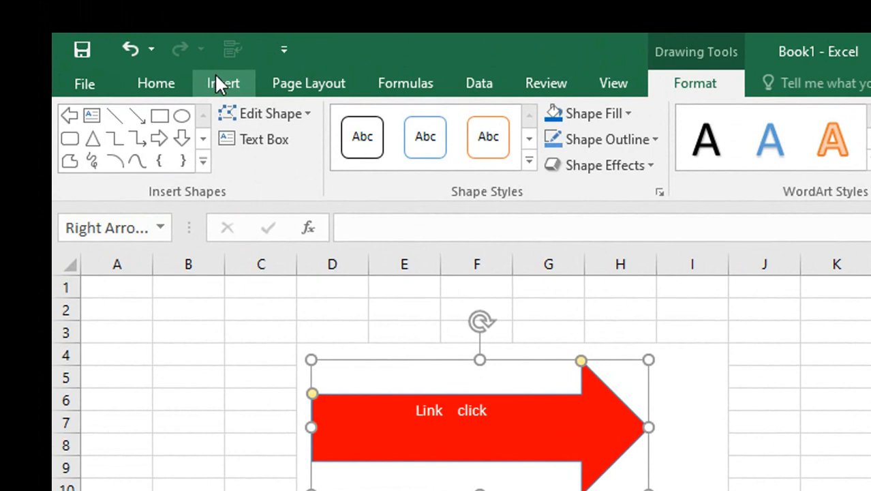
{"action": "left_click", "coordinate": [215, 77]}
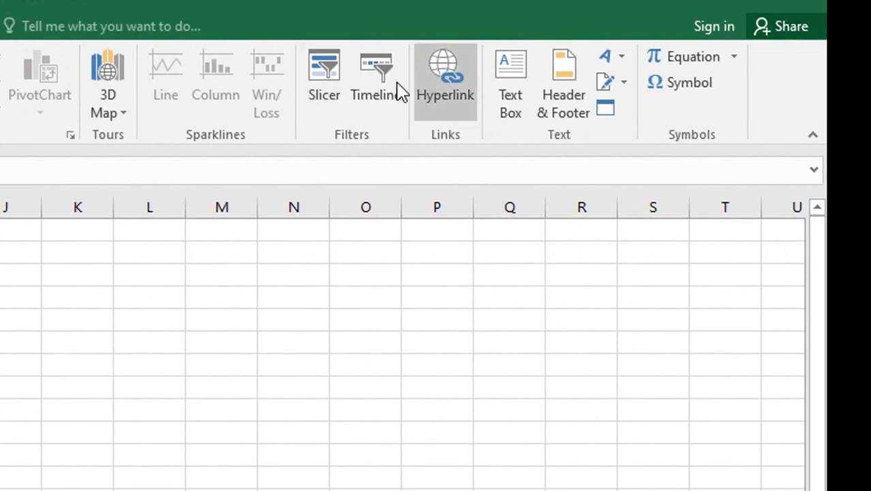
{"action": "left_click", "coordinate": [454, 75]}
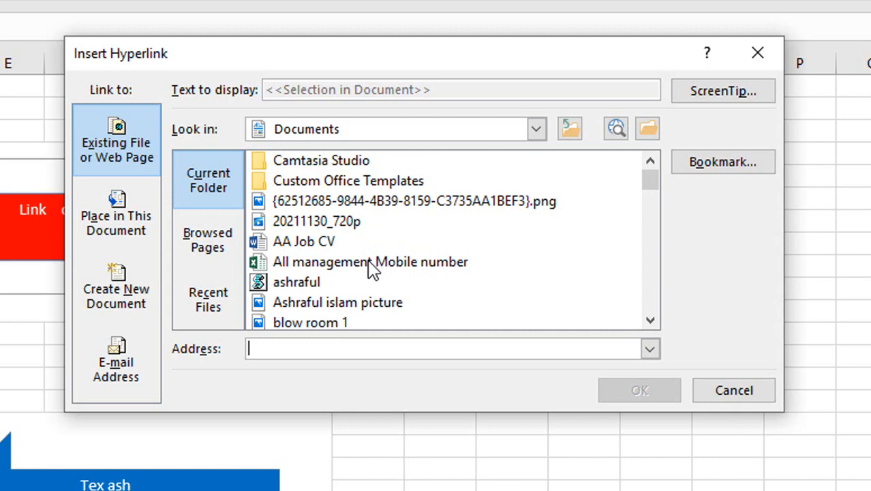
Look through the files in the Documents folder for a suitable link target
{"action": "left_click", "coordinate": [650, 320]}
{"action": "left_click", "coordinate": [650, 320]}
{"action": "left_click", "coordinate": [650, 320]}
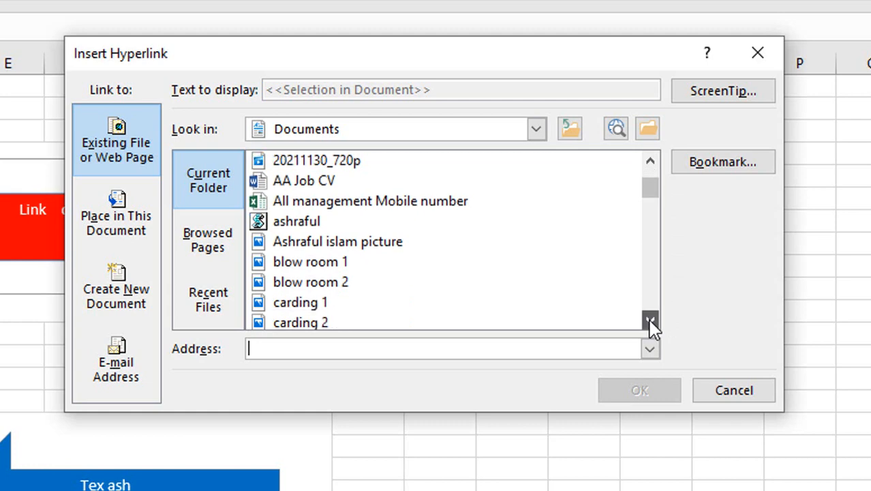
{"action": "left_click", "coordinate": [650, 321]}
{"action": "left_click", "coordinate": [650, 320]}
{"action": "left_click", "coordinate": [650, 320]}
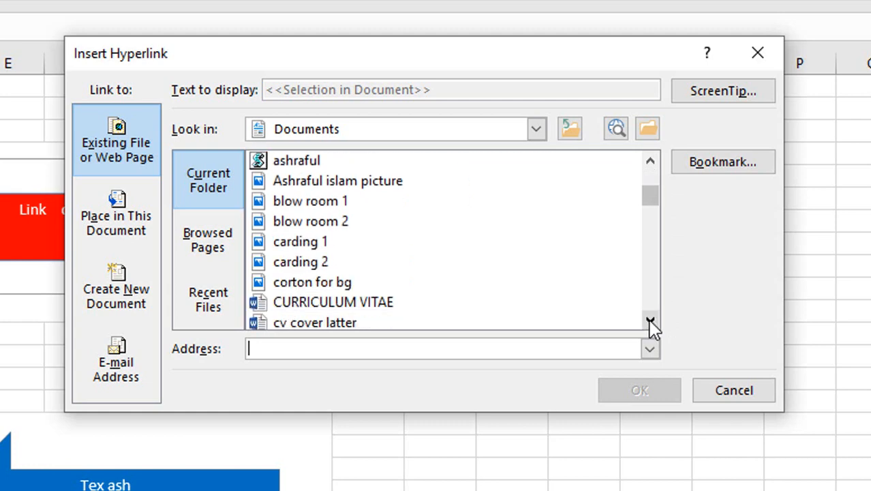
{"action": "left_click", "coordinate": [651, 321]}
{"action": "left_click", "coordinate": [650, 320]}
{"action": "left_click", "coordinate": [650, 320]}
{"action": "left_click", "coordinate": [650, 321]}
{"action": "left_click", "coordinate": [650, 320]}
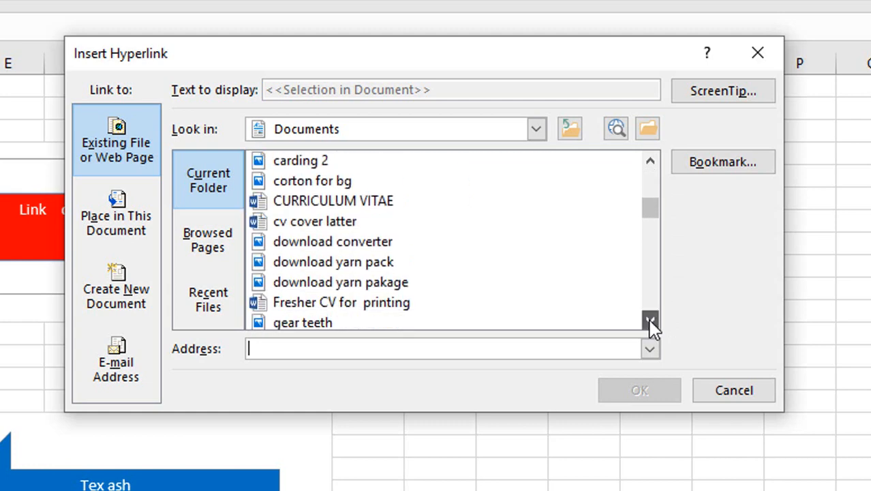
{"action": "left_click", "coordinate": [650, 320]}
{"action": "left_click", "coordinate": [650, 320]}
{"action": "left_click", "coordinate": [650, 321]}
{"action": "left_click", "coordinate": [650, 320]}
{"action": "left_click", "coordinate": [651, 320]}
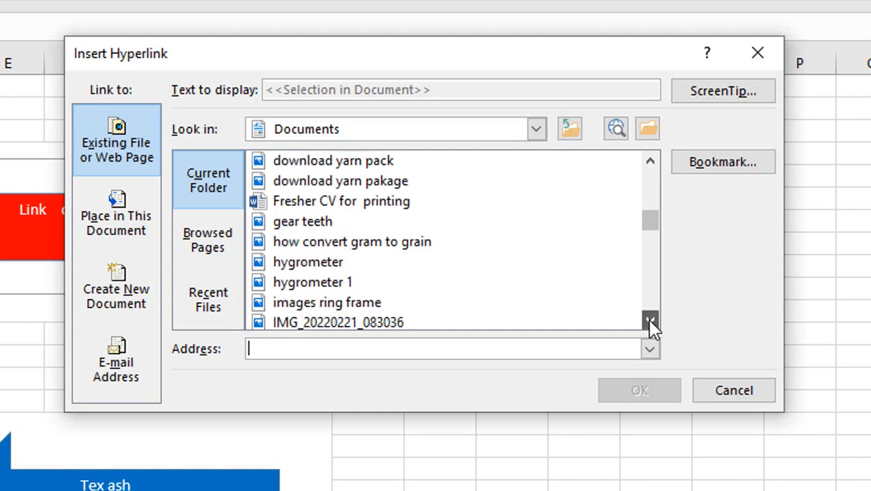
{"action": "left_click", "coordinate": [651, 320]}
{"action": "left_click", "coordinate": [651, 320]}
{"action": "left_click", "coordinate": [650, 320]}
{"action": "left_click", "coordinate": [650, 320]}
{"action": "left_click", "coordinate": [650, 320]}
{"action": "left_click", "coordinate": [650, 320]}
{"action": "left_click", "coordinate": [650, 320]}
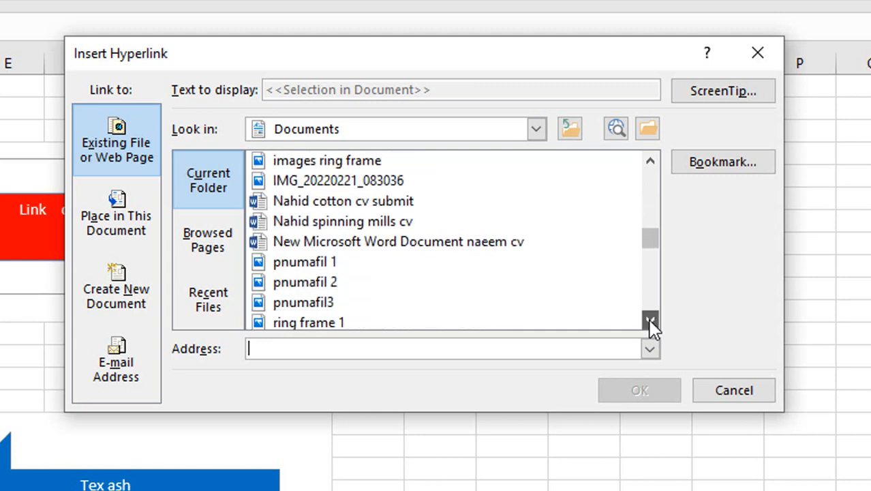
{"action": "left_click", "coordinate": [651, 320]}
{"action": "left_click", "coordinate": [651, 320]}
{"action": "left_click", "coordinate": [650, 320]}
{"action": "double_click", "coordinate": [650, 321]}
{"action": "double_click", "coordinate": [650, 320]}
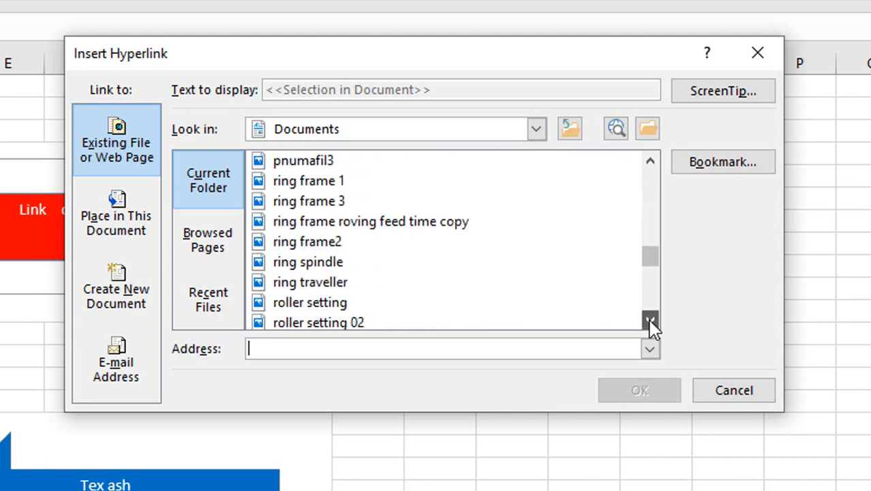
{"action": "double_click", "coordinate": [651, 321]}
{"action": "left_click", "coordinate": [650, 320]}
{"action": "double_click", "coordinate": [651, 320]}
{"action": "left_click", "coordinate": [650, 320]}
{"action": "double_click", "coordinate": [650, 320]}
{"action": "left_click", "coordinate": [650, 320]}
{"action": "double_click", "coordinate": [650, 320]}
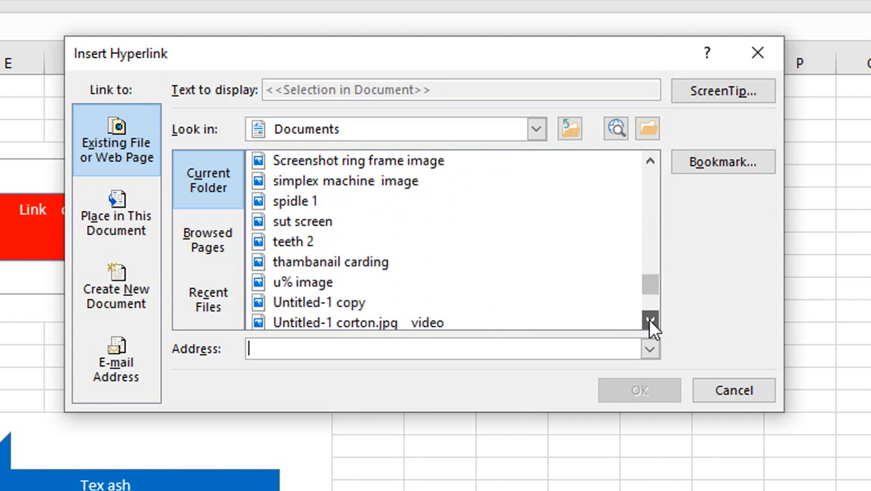
{"action": "double_click", "coordinate": [650, 320]}
{"action": "left_click", "coordinate": [650, 320]}
{"action": "double_click", "coordinate": [651, 320]}
{"action": "left_click", "coordinate": [650, 321]}
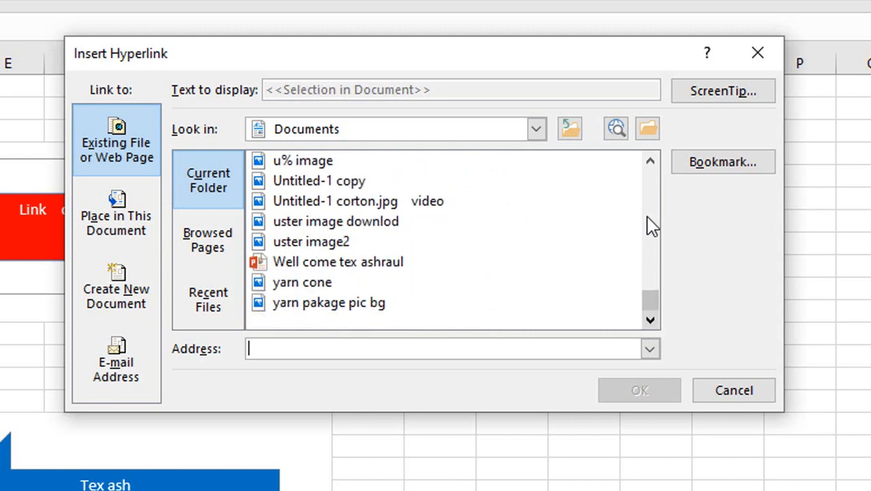
{"action": "left_click", "coordinate": [650, 163]}
{"action": "double_click", "coordinate": [650, 164]}
{"action": "left_click", "coordinate": [650, 163]}
{"action": "double_click", "coordinate": [650, 164]}
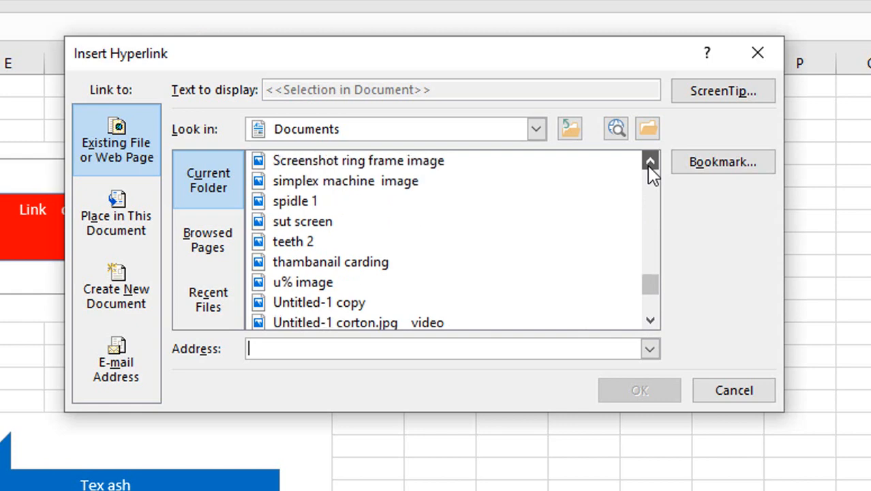
{"action": "double_click", "coordinate": [651, 164]}
{"action": "left_click", "coordinate": [650, 164]}
{"action": "double_click", "coordinate": [650, 163]}
{"action": "left_click", "coordinate": [651, 163]}
{"action": "double_click", "coordinate": [650, 163]}
{"action": "left_click", "coordinate": [651, 163]}
{"action": "double_click", "coordinate": [650, 163]}
{"action": "left_click", "coordinate": [650, 163]}
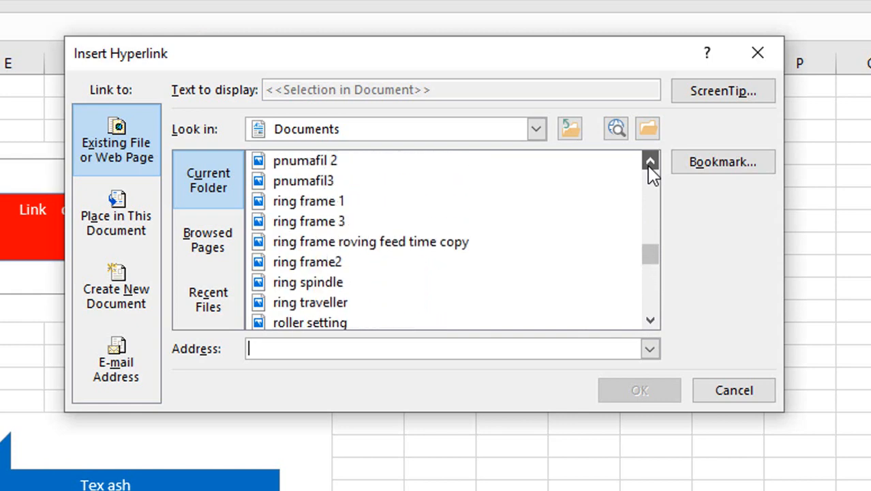
{"action": "double_click", "coordinate": [650, 164]}
{"action": "left_click", "coordinate": [650, 163]}
{"action": "double_click", "coordinate": [650, 163]}
{"action": "double_click", "coordinate": [651, 164]}
{"action": "left_click", "coordinate": [650, 164]}
{"action": "double_click", "coordinate": [651, 164]}
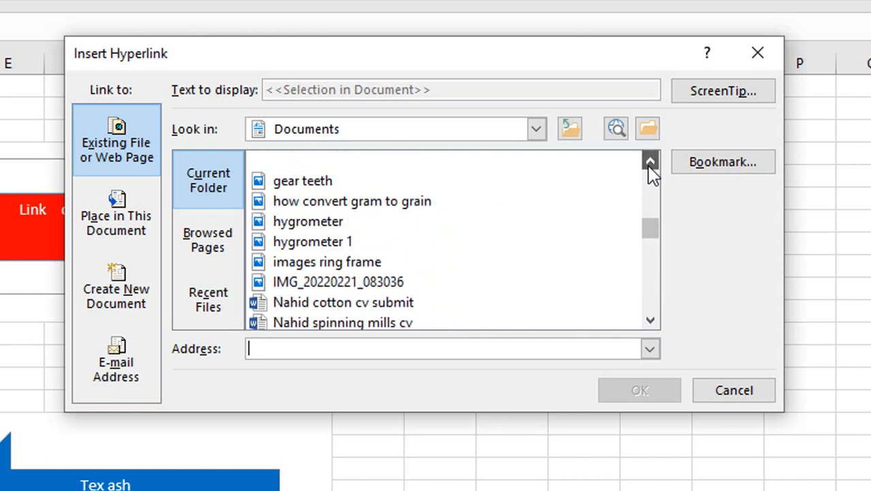
{"action": "double_click", "coordinate": [650, 164]}
{"action": "left_click", "coordinate": [650, 164]}
{"action": "left_click", "coordinate": [650, 164]}
{"action": "left_click", "coordinate": [651, 164]}
{"action": "double_click", "coordinate": [650, 164]}
{"action": "double_click", "coordinate": [651, 164]}
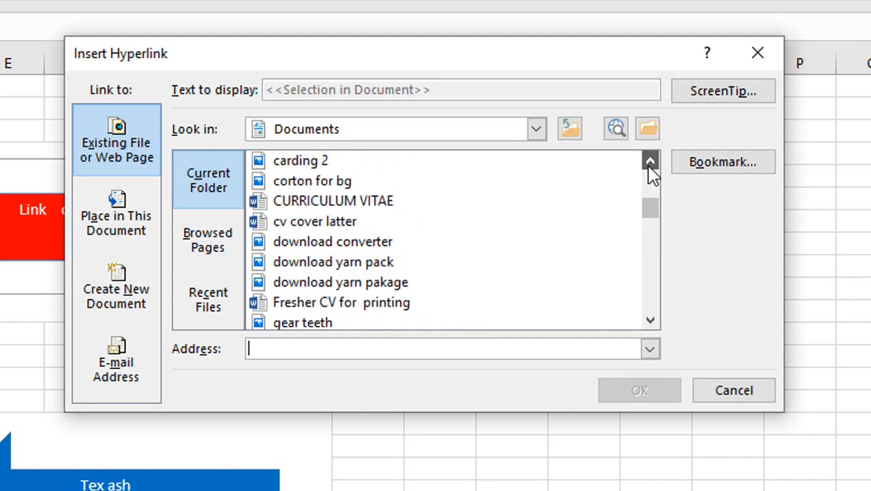
{"action": "double_click", "coordinate": [650, 164]}
{"action": "double_click", "coordinate": [650, 163]}
{"action": "double_click", "coordinate": [650, 164]}
{"action": "left_click", "coordinate": [650, 164]}
{"action": "double_click", "coordinate": [651, 164]}
{"action": "left_click", "coordinate": [650, 164]}
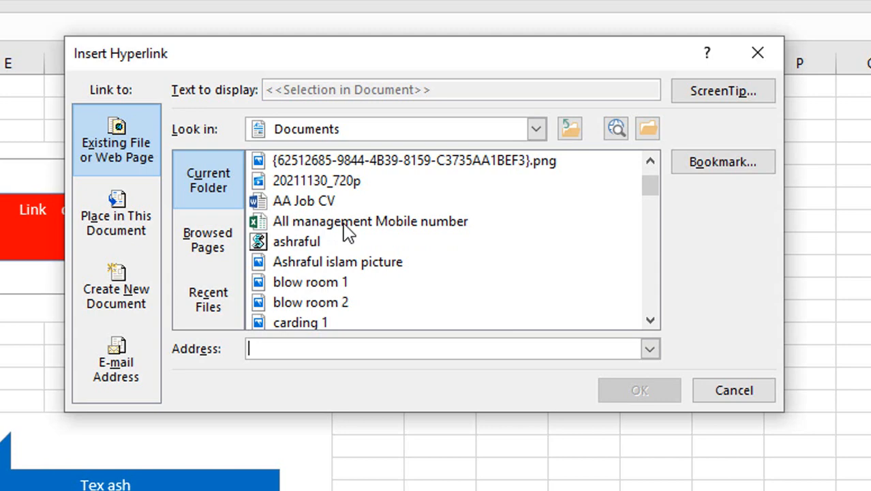
Link the red arrow to the existing Excel file "All management Mobile number" in Documents
{"action": "left_click", "coordinate": [360, 233]}
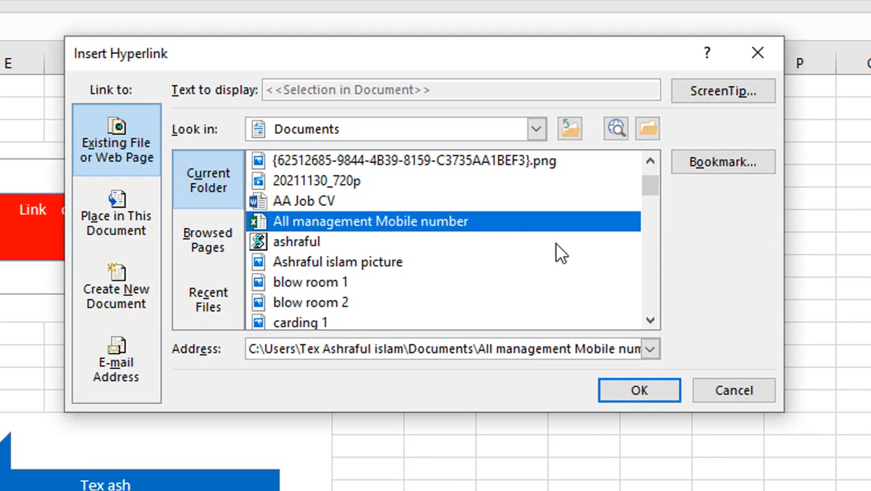
{"action": "left_click", "coordinate": [640, 392]}
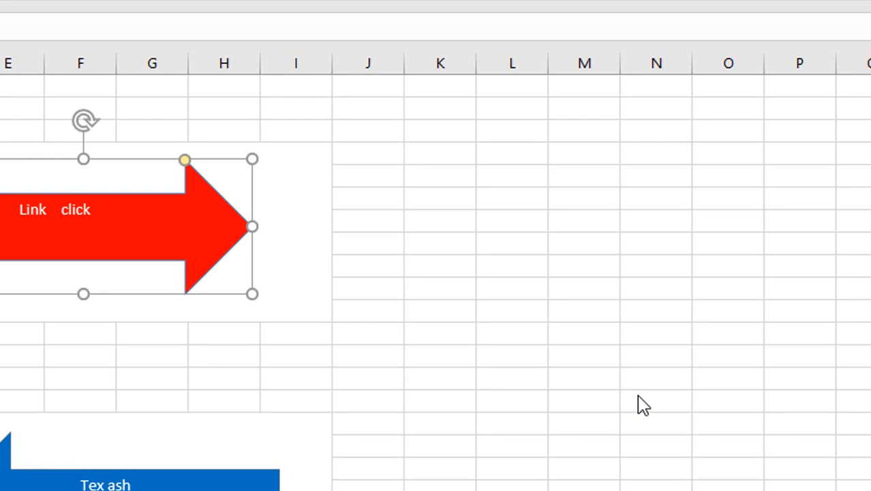
Hyperlink the blue left arrow to the existing Word file "AA Job CV" in Documents, and deselect the shape
{"action": "left_click", "coordinate": [195, 487]}
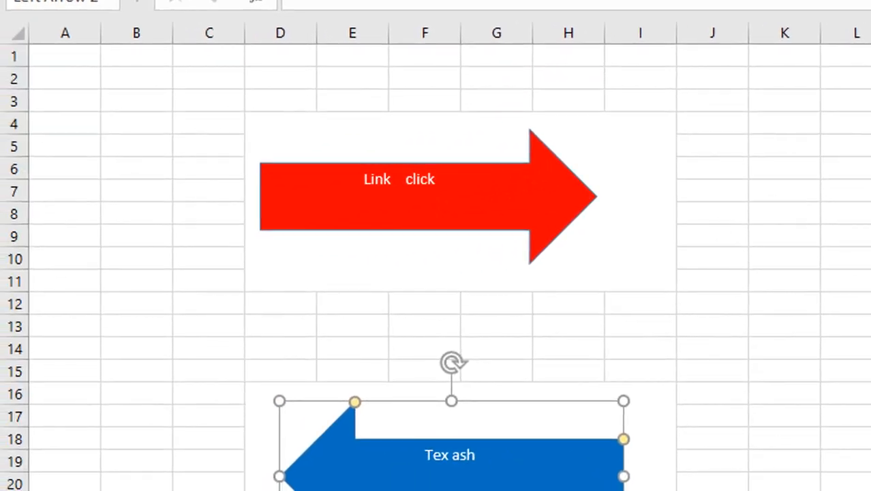
{"action": "key", "text": "ctrl+k"}
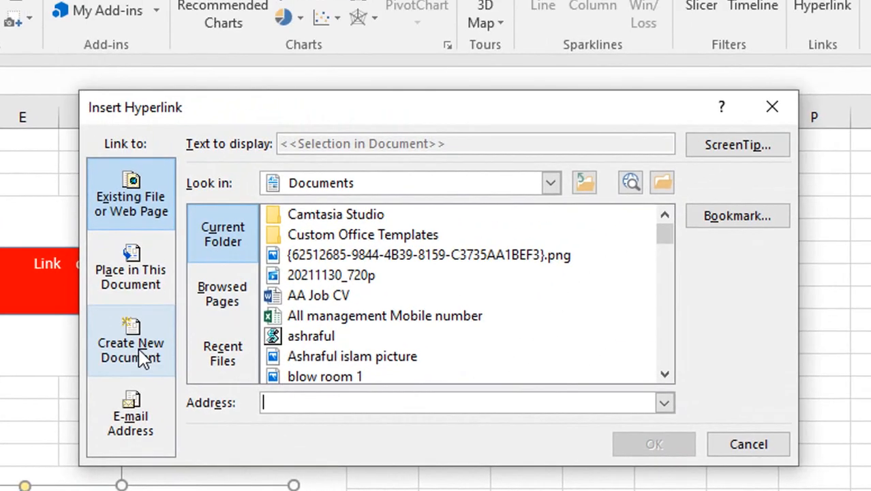
{"action": "left_click", "coordinate": [150, 289]}
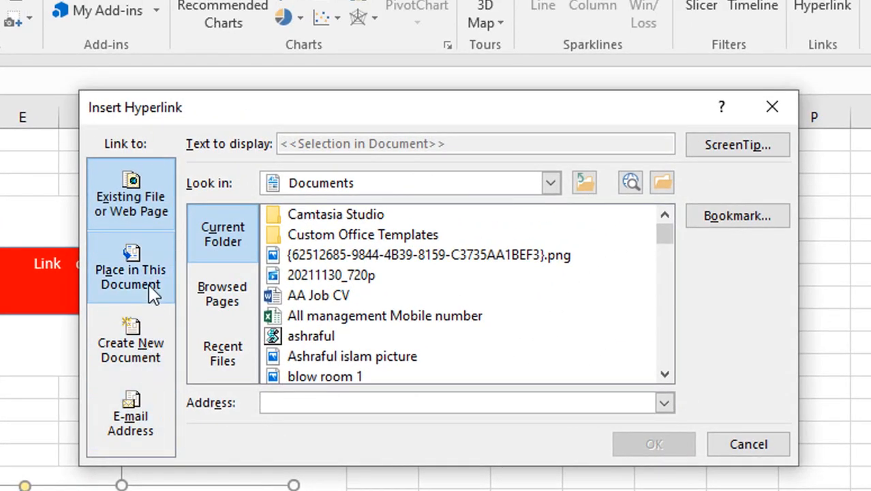
{"action": "left_click", "coordinate": [135, 204]}
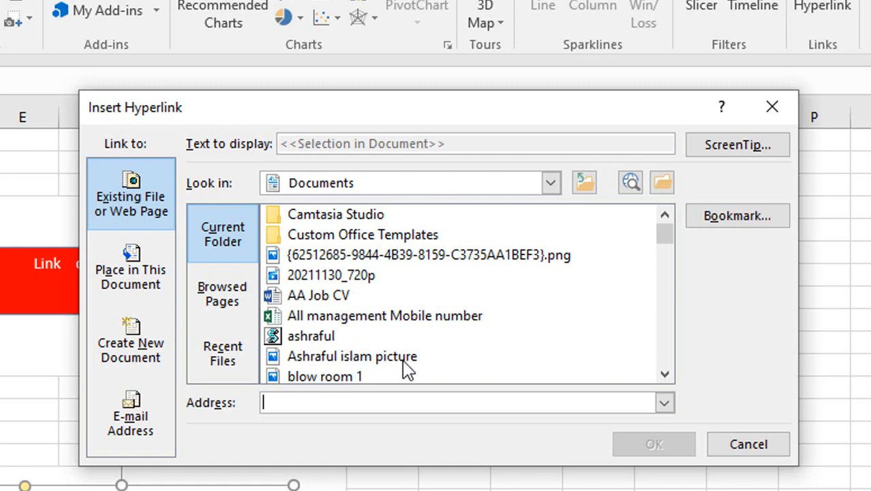
{"action": "left_click", "coordinate": [322, 302]}
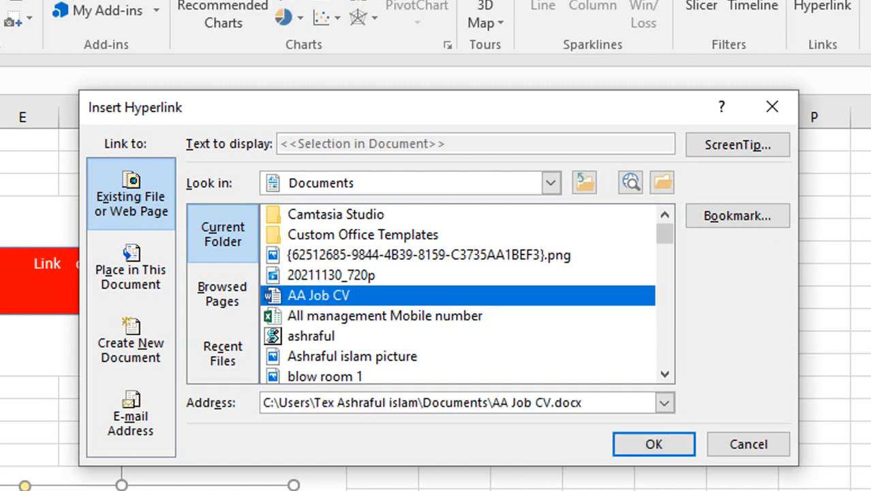
{"action": "left_click", "coordinate": [661, 444]}
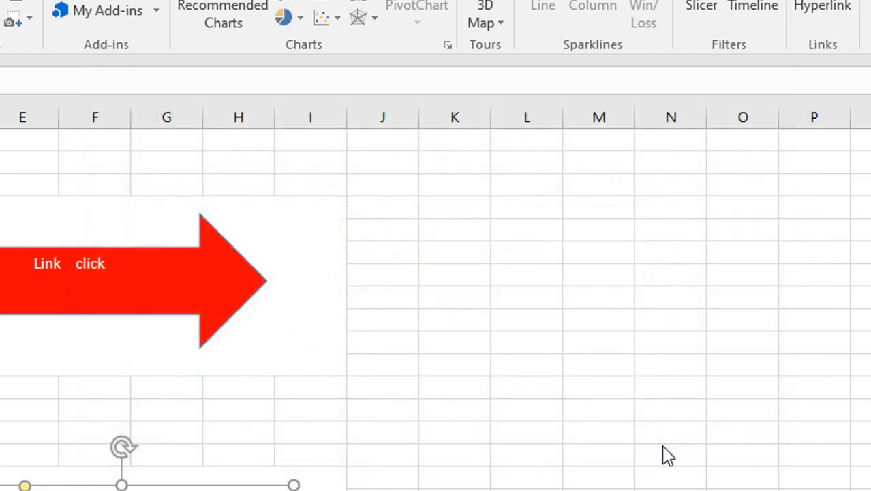
{"action": "key", "text": "Escape"}
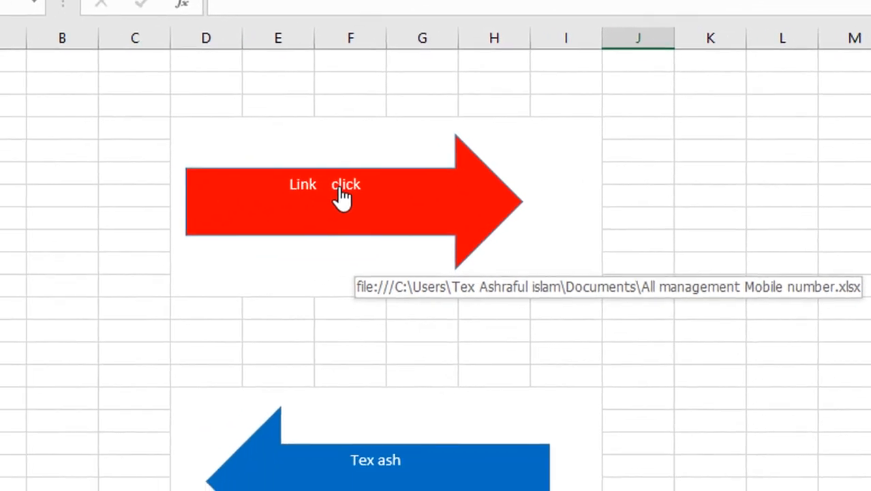
Test the red arrow's hyperlink, allowing the linked workbook to open despite the security notice, and look through its list
{"action": "left_click", "coordinate": [338, 189]}
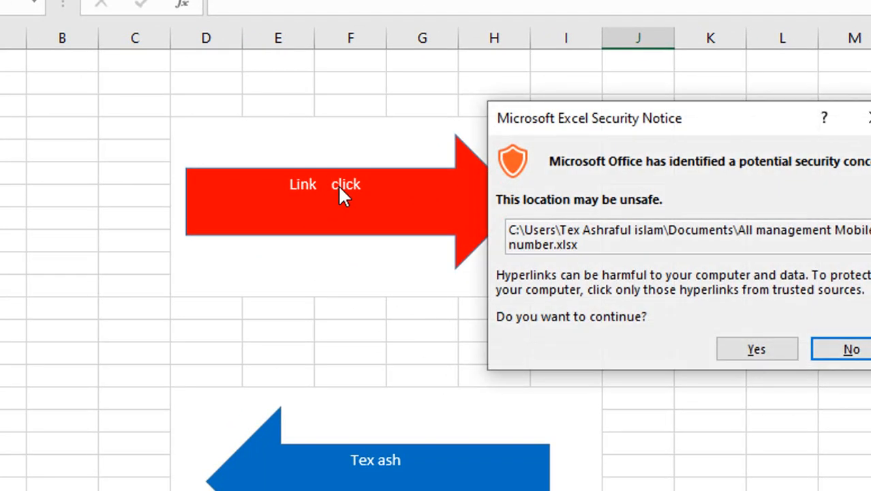
{"action": "left_click", "coordinate": [839, 349]}
{"action": "left_click", "coordinate": [358, 236]}
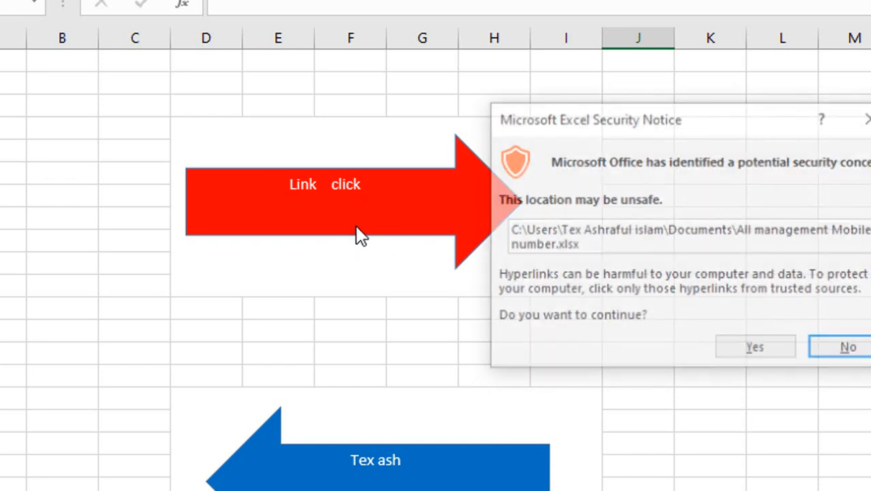
{"action": "left_click", "coordinate": [770, 349]}
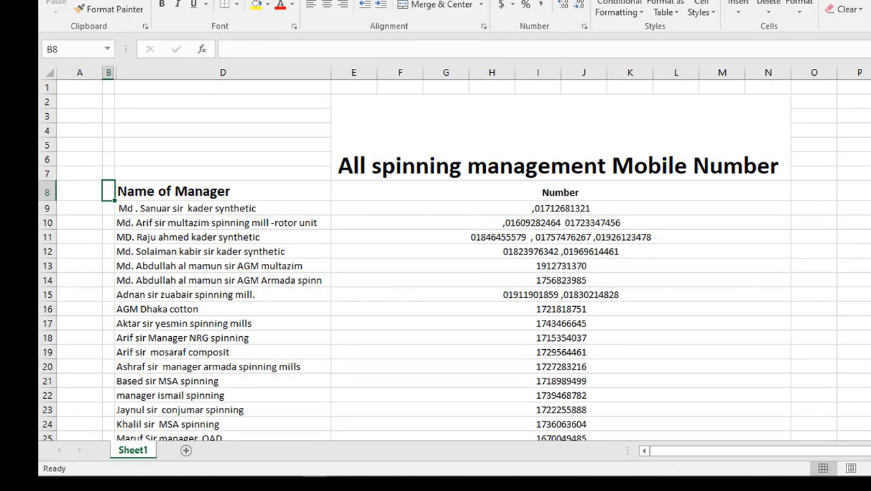
{"action": "scroll", "coordinate": [437, 259], "scroll_direction": "down", "scroll_amount": 4}
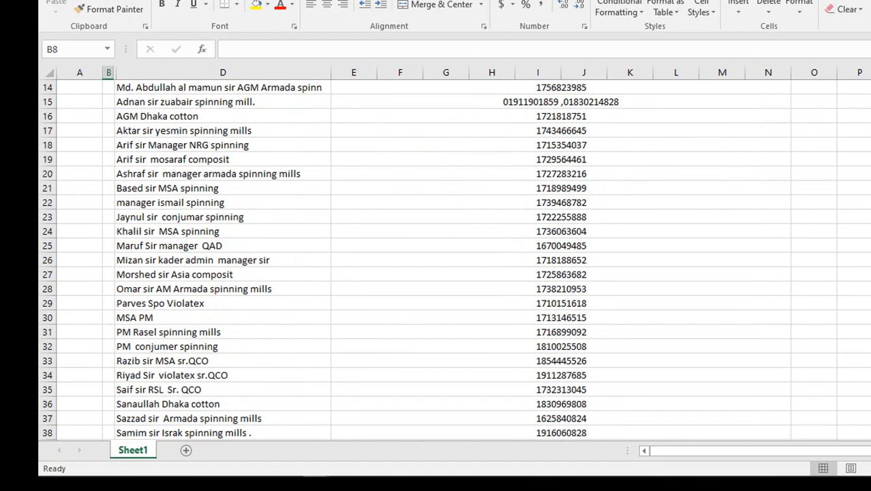
{"action": "scroll", "coordinate": [436, 259], "scroll_direction": "up", "scroll_amount": 4}
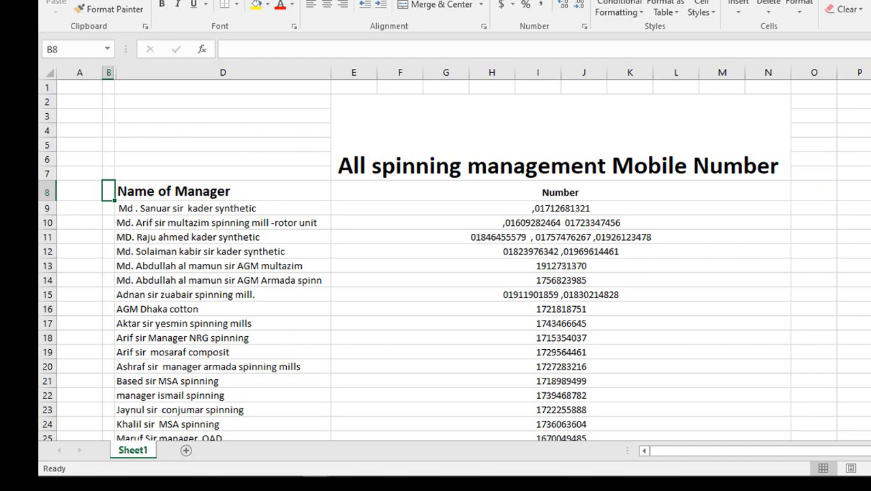
{"action": "scroll", "coordinate": [436, 259], "scroll_direction": "down", "scroll_amount": 4}
{"action": "scroll", "coordinate": [436, 259], "scroll_direction": "up", "scroll_amount": 4}
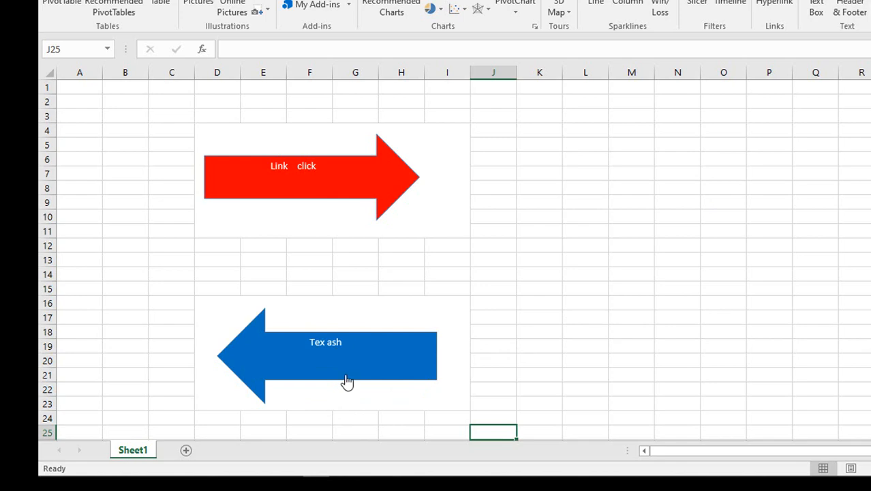
Test the blue arrow's hyperlink, allowing the linked Word document to open despite the security notice, look through the document and close it
{"action": "mouse_move", "coordinate": [352, 357]}
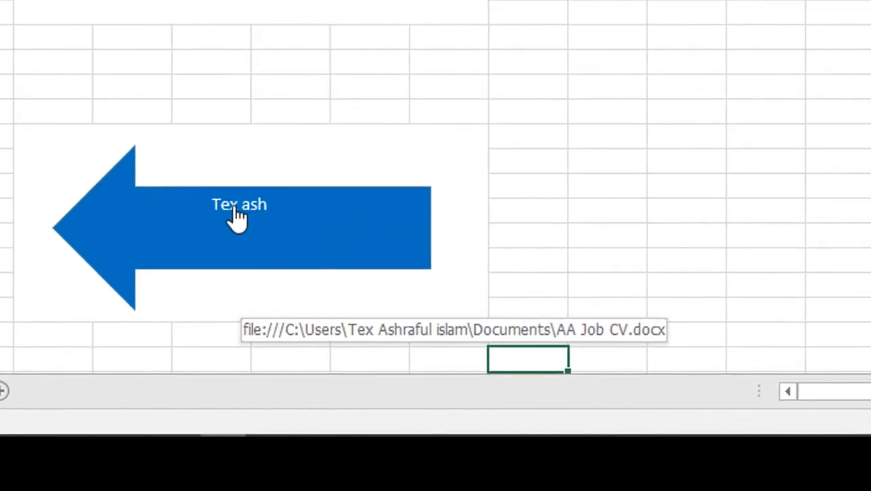
{"action": "left_click", "coordinate": [234, 209]}
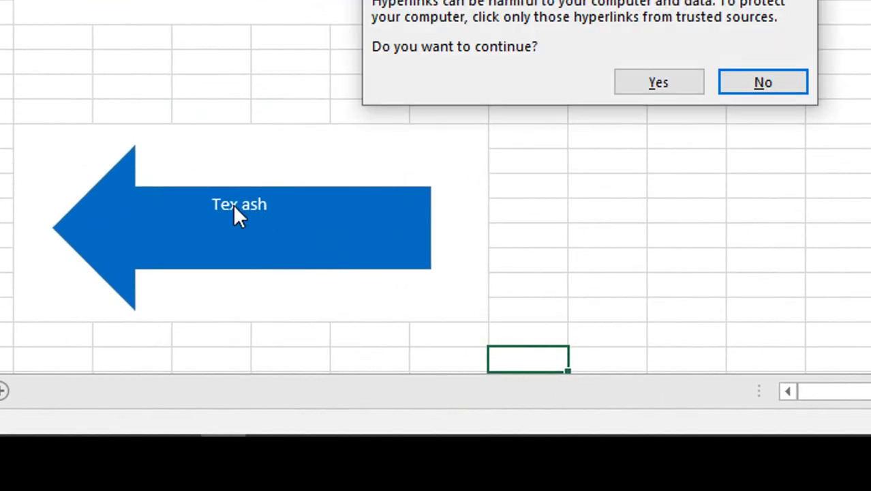
{"action": "left_click", "coordinate": [673, 89]}
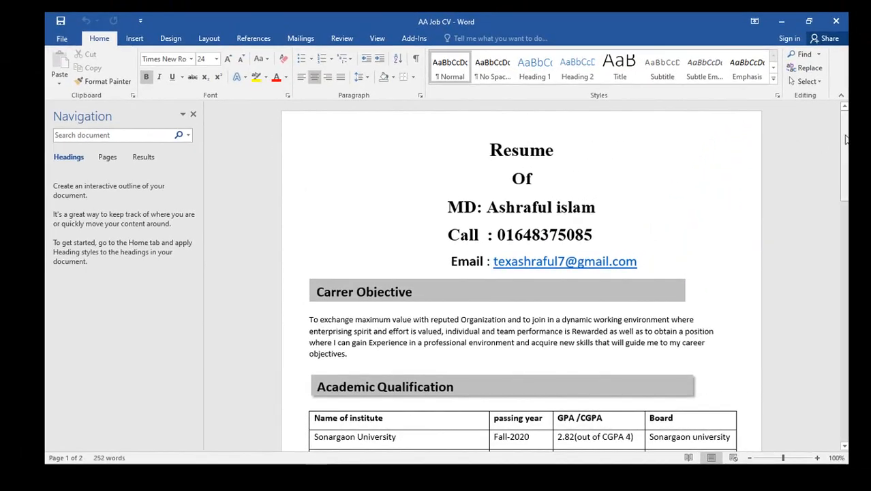
{"action": "left_click_drag", "start_coordinate": [845, 157], "coordinate": [836, 125]}
{"action": "mouse_move", "coordinate": [848, 140]}
{"action": "left_mouse_down"}
{"action": "mouse_move", "coordinate": [847, 349]}
{"action": "mouse_move", "coordinate": [846, 126]}
{"action": "left_mouse_up"}
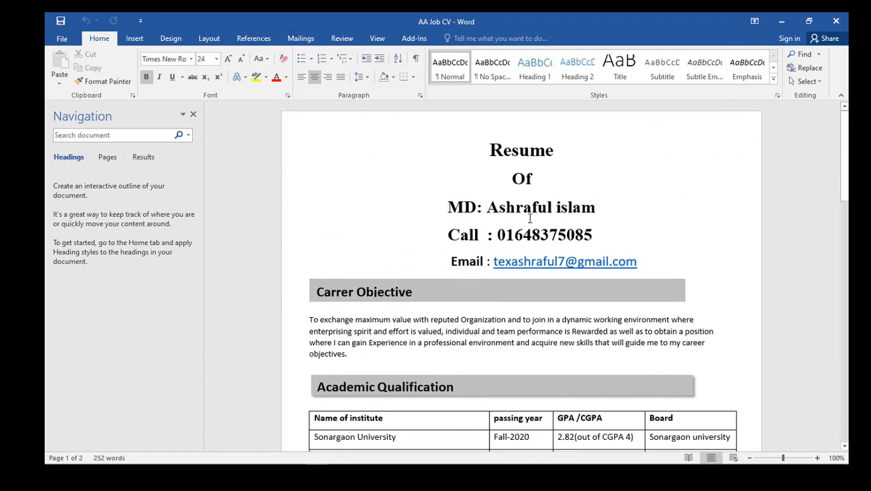
{"action": "left_click", "coordinate": [838, 22]}
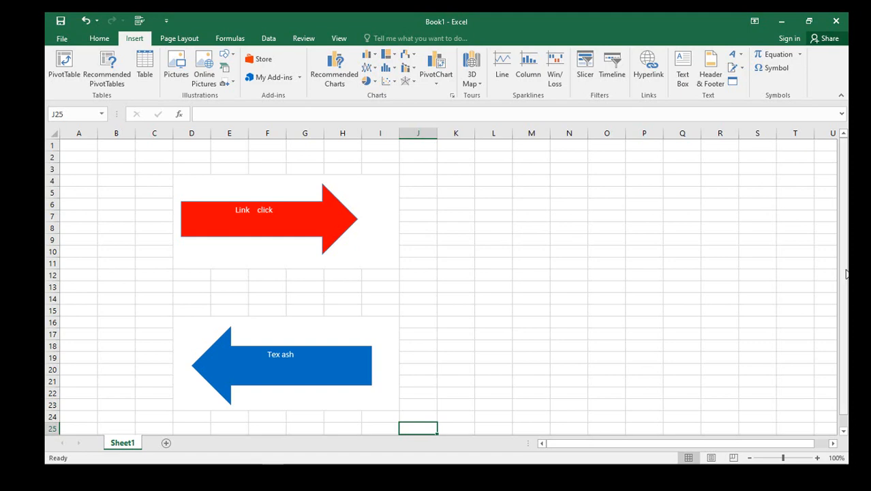
{"action": "mouse_move", "coordinate": [844, 273]}
{"action": "left_mouse_down"}
{"action": "mouse_move", "coordinate": [844, 333]}
{"action": "mouse_move", "coordinate": [843, 289]}
{"action": "left_mouse_up"}
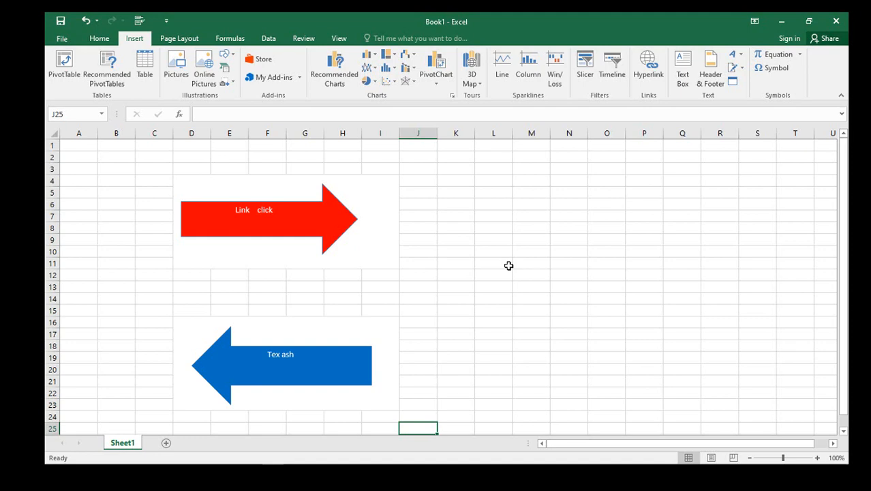
{"action": "mouse_move", "coordinate": [319, 462]}
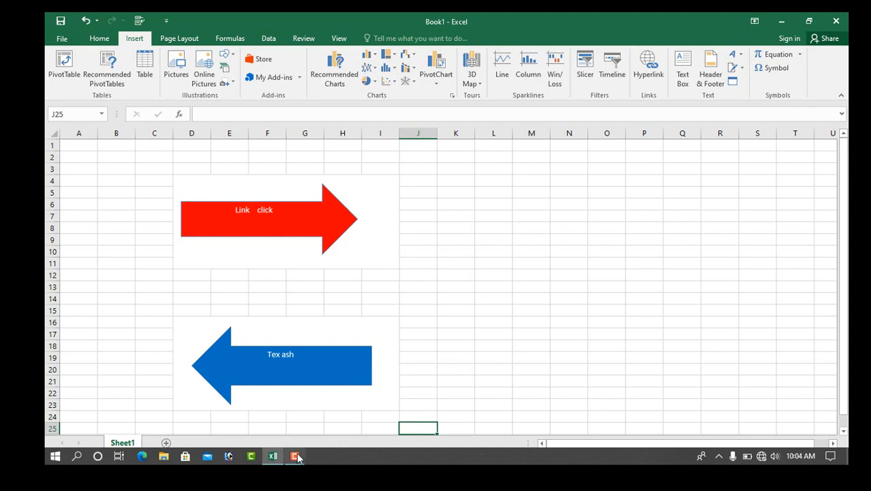
{"action": "left_click", "coordinate": [296, 458]}
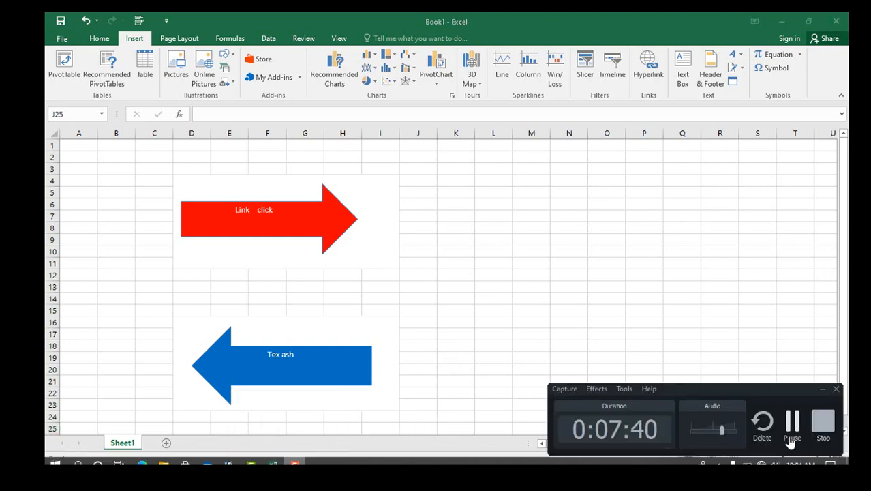